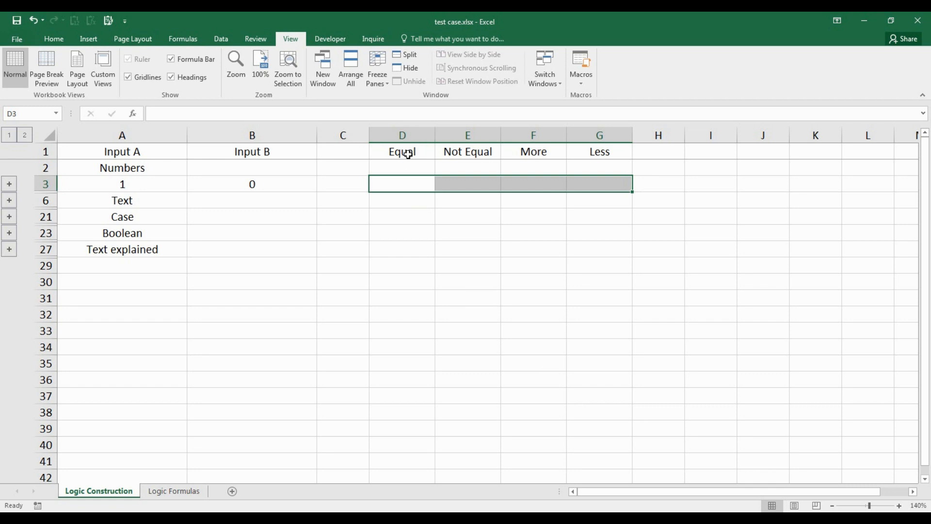
- Enter the formula =A3=B3 in D3 under Equal to test whether the two inputs match
{"action": "left_click_drag", "start_coordinate": [411, 152], "coordinate": [582, 161]}
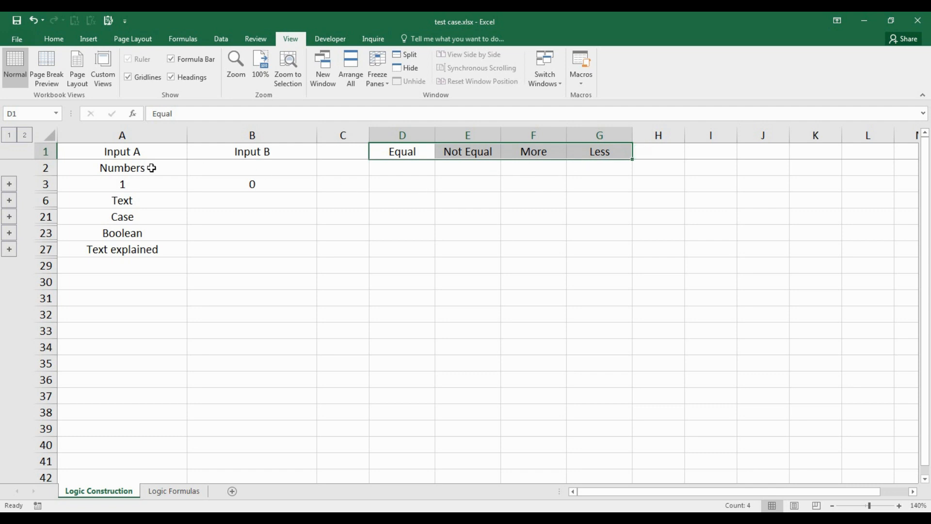
{"action": "left_click", "coordinate": [179, 184]}
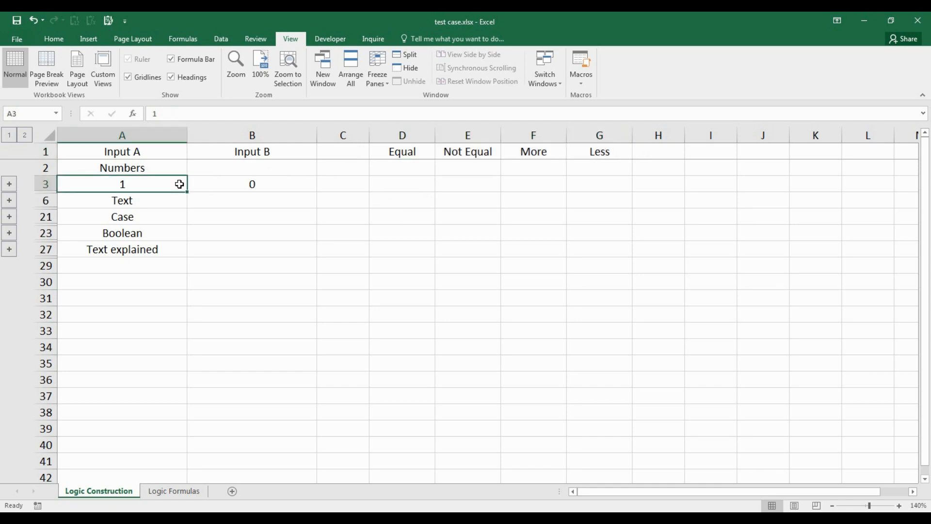
{"action": "left_click", "coordinate": [274, 184]}
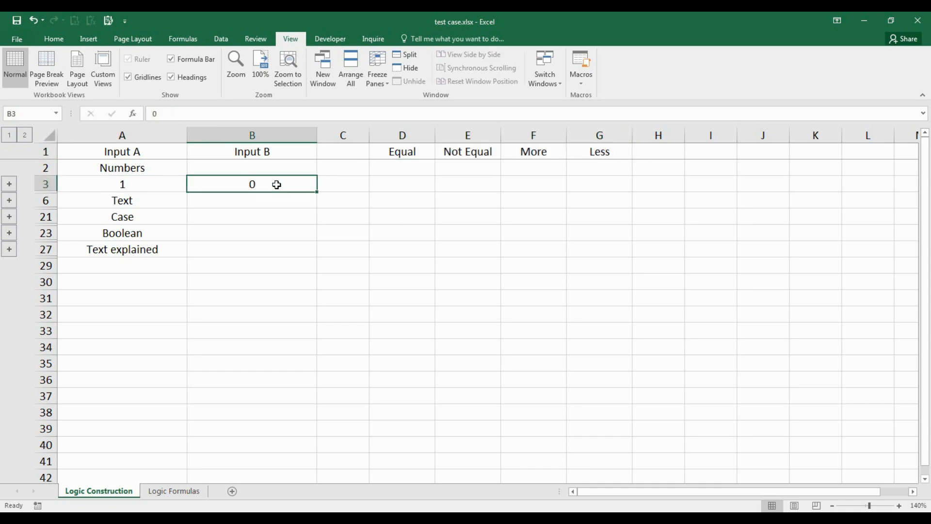
{"action": "left_click", "coordinate": [398, 174]}
{"action": "left_click", "coordinate": [399, 180]}
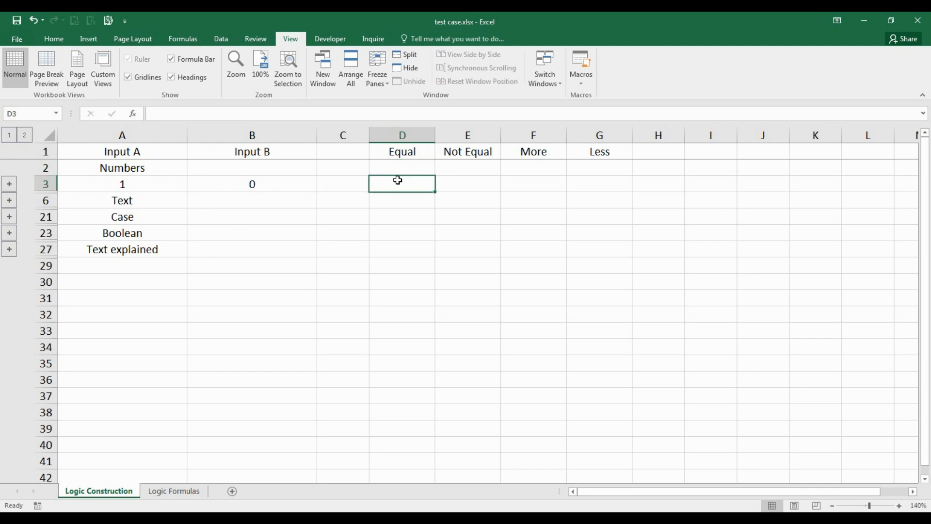
{"action": "type", "text": "="}
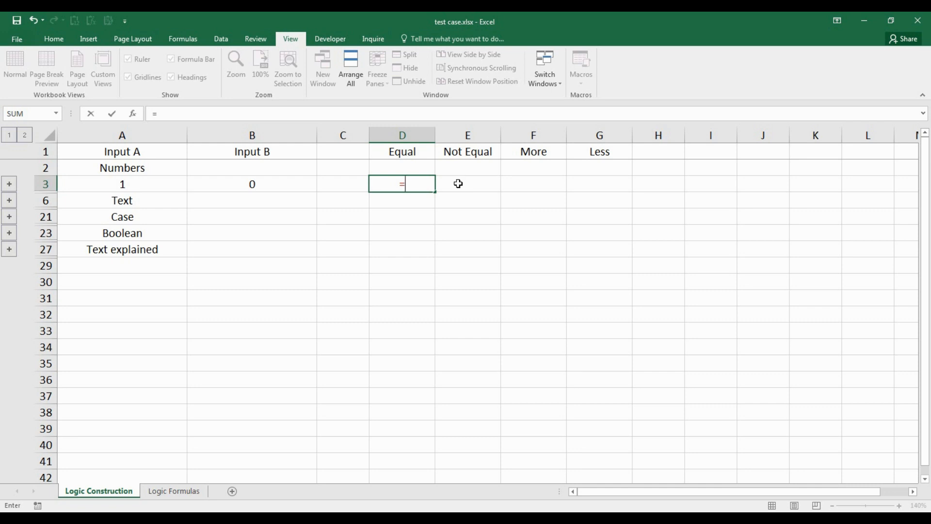
{"action": "left_click", "coordinate": [167, 184]}
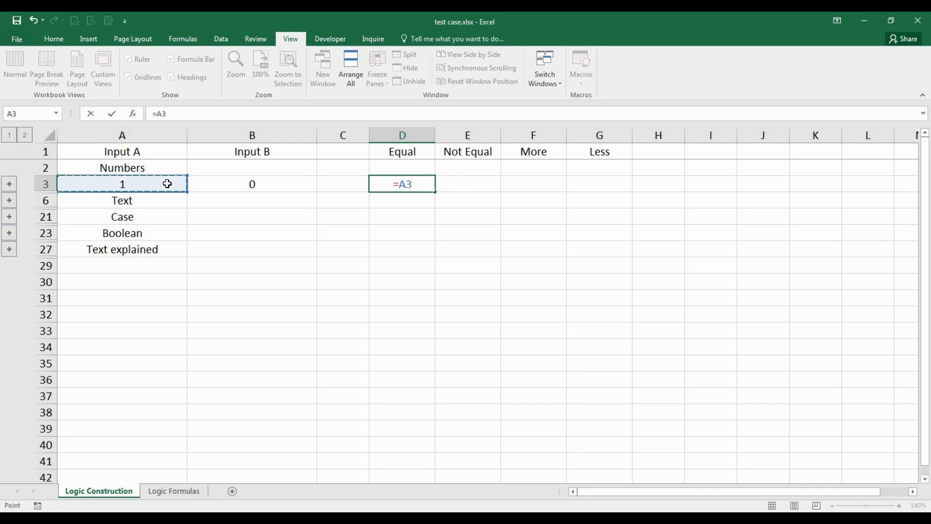
{"action": "type", "text": "+"}
{"action": "key", "text": "BackSpace"}
{"action": "type", "text": "="}
{"action": "left_click", "coordinate": [240, 192]}
{"action": "key", "text": "Return"}
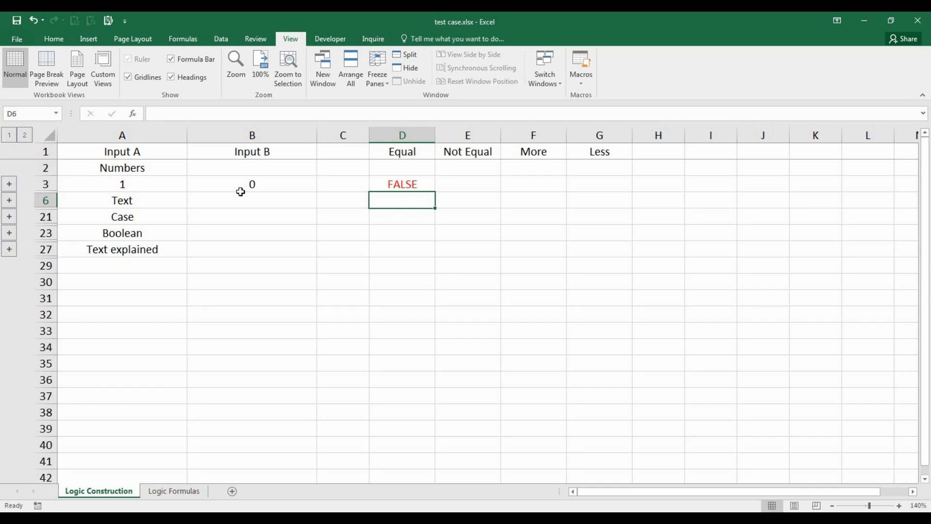
- Enter the formula =A3<>B3 in E3 under Not Equal to test whether the two inputs differ
{"action": "key", "text": "Up"}
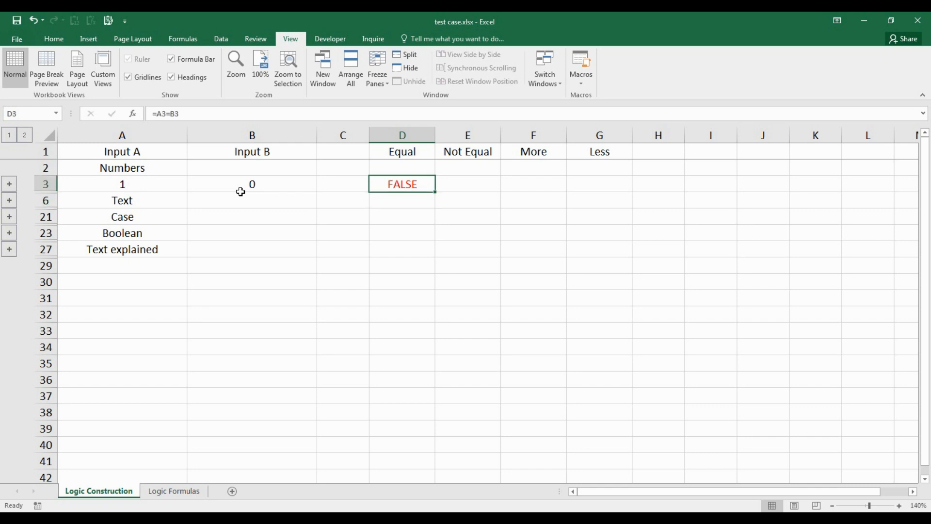
{"action": "key", "text": "Right"}
{"action": "type", "text": "="}
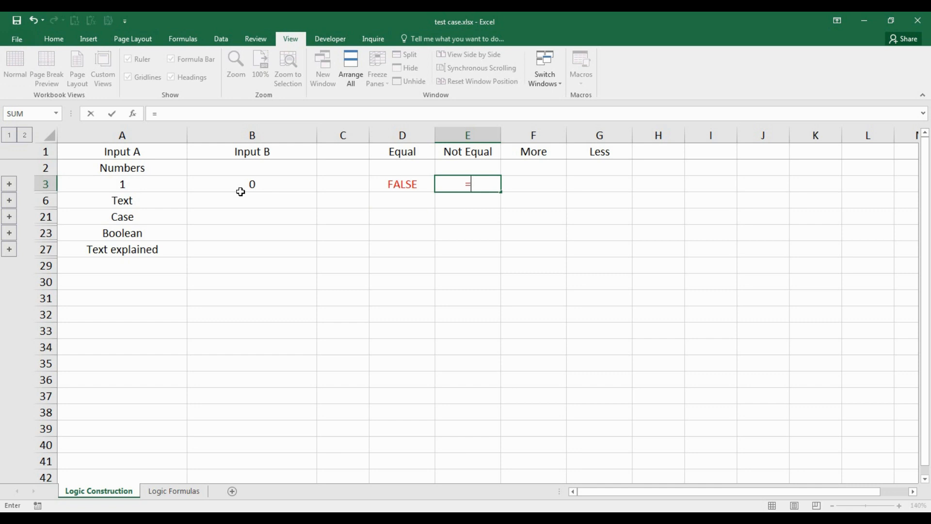
{"action": "left_click", "coordinate": [164, 183]}
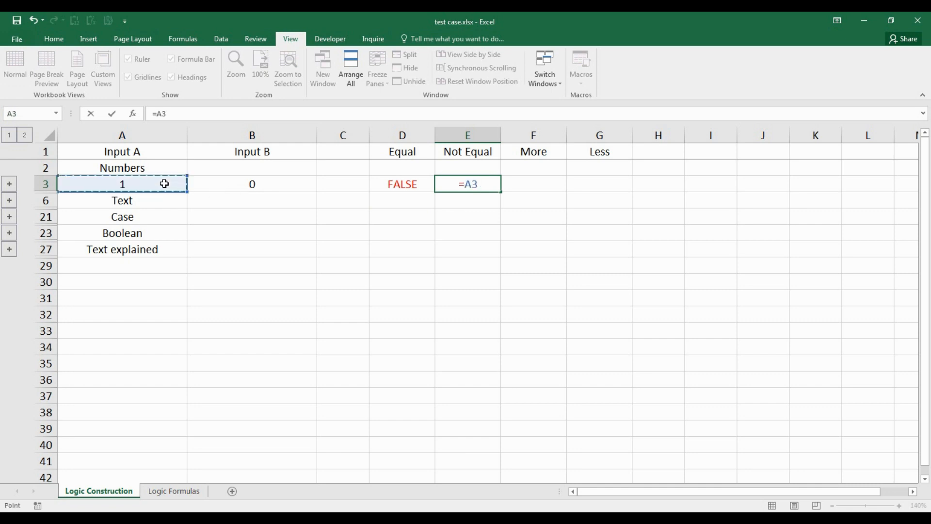
{"action": "type", "text": "<>"}
{"action": "left_click", "coordinate": [226, 188]}
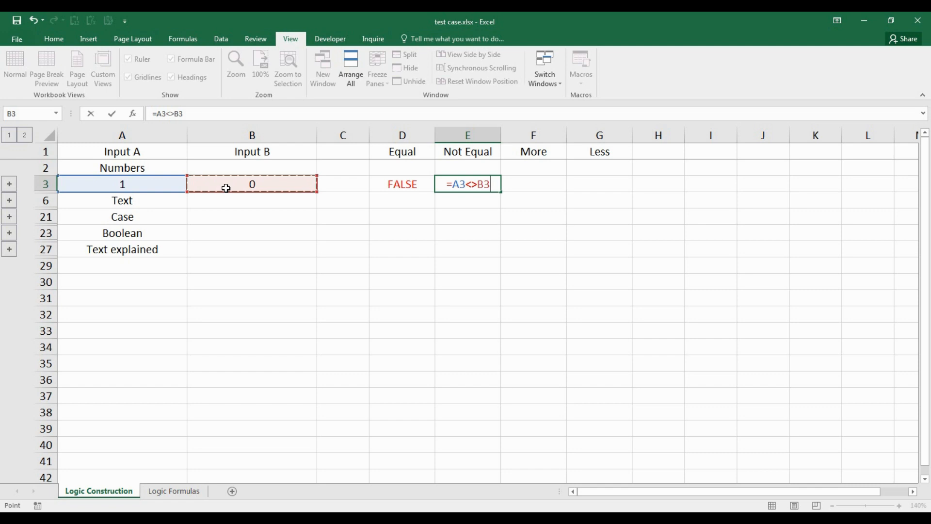
{"action": "key", "text": "Return"}
- Enter the formula =A3>B3 in F3 under More to test whether Input A exceeds Input B
{"action": "key", "text": "Right"}
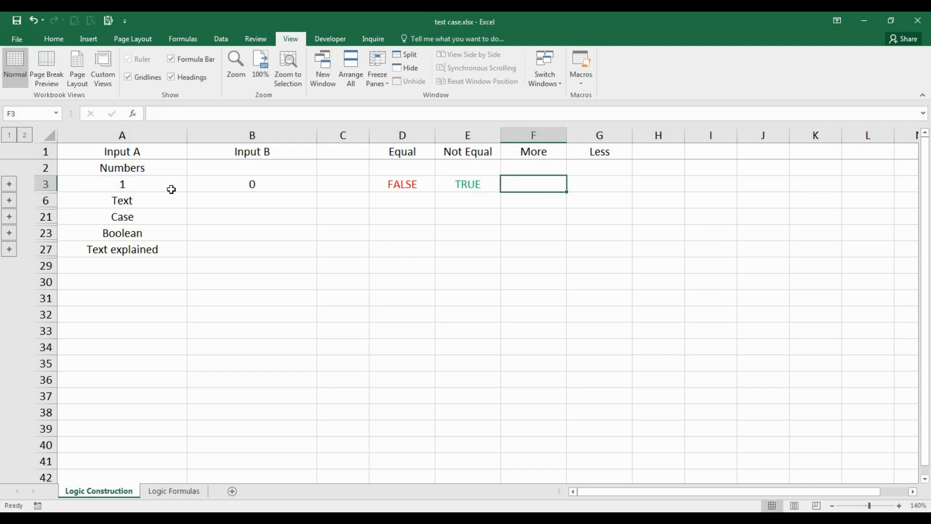
{"action": "type", "text": "="}
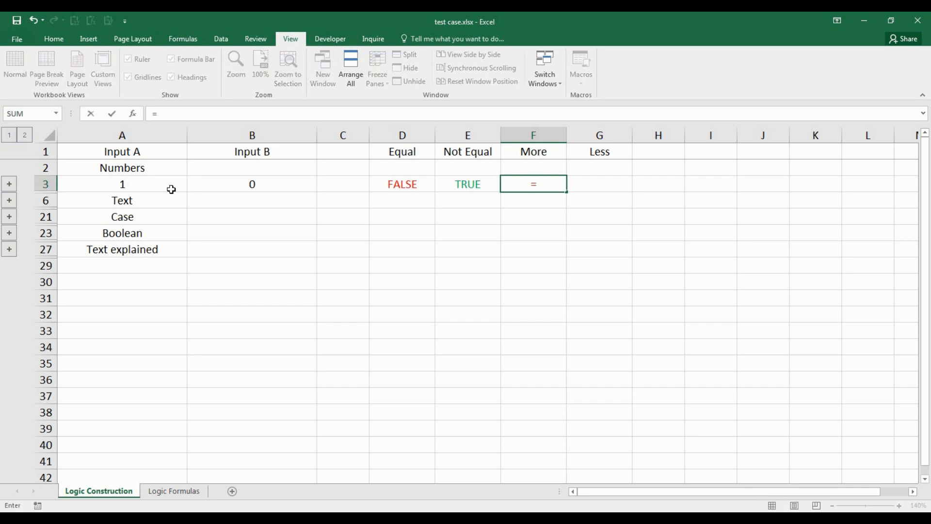
{"action": "left_click", "coordinate": [171, 189]}
{"action": "type", "text": ">"}
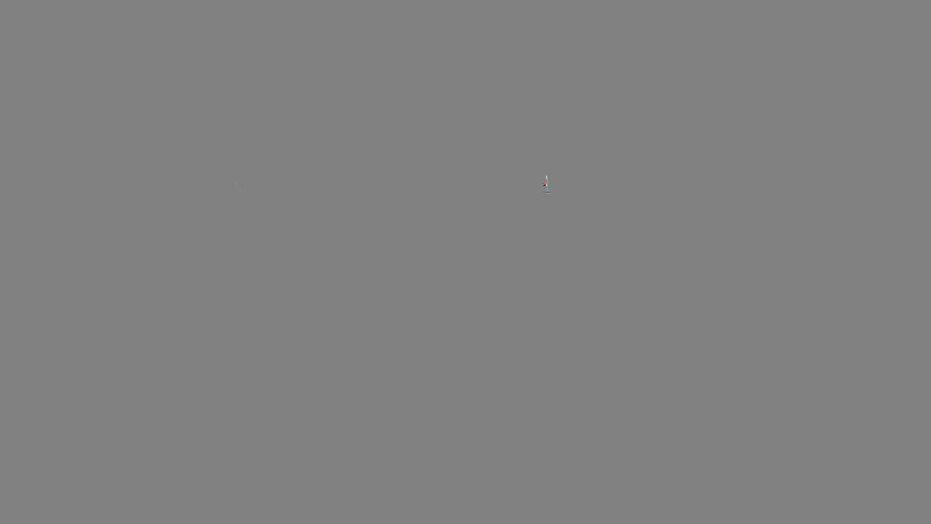
{"action": "left_click", "coordinate": [238, 186]}
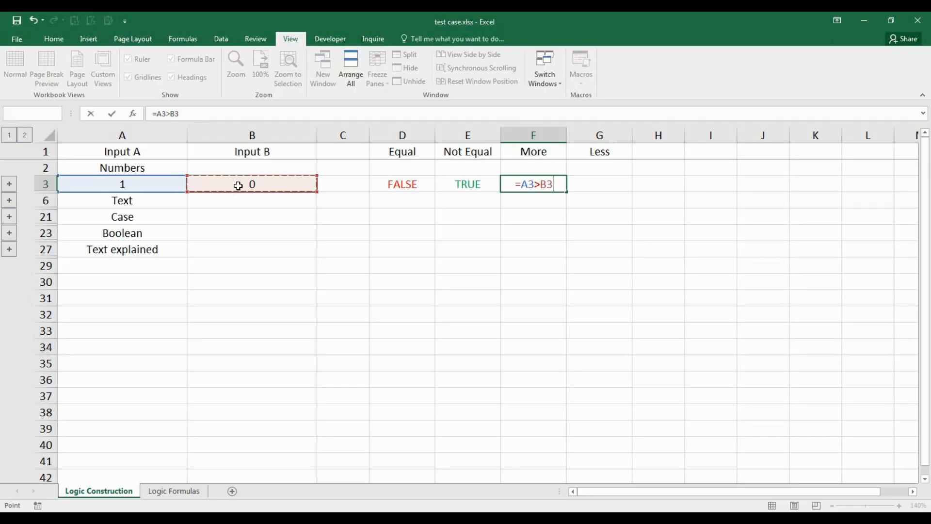
{"action": "key", "text": "Return"}
- Enter the formula =A3<B3 in G3 under Less to test whether Input A is below Input B
{"action": "key", "text": "Up"}
{"action": "key", "text": "Right"}
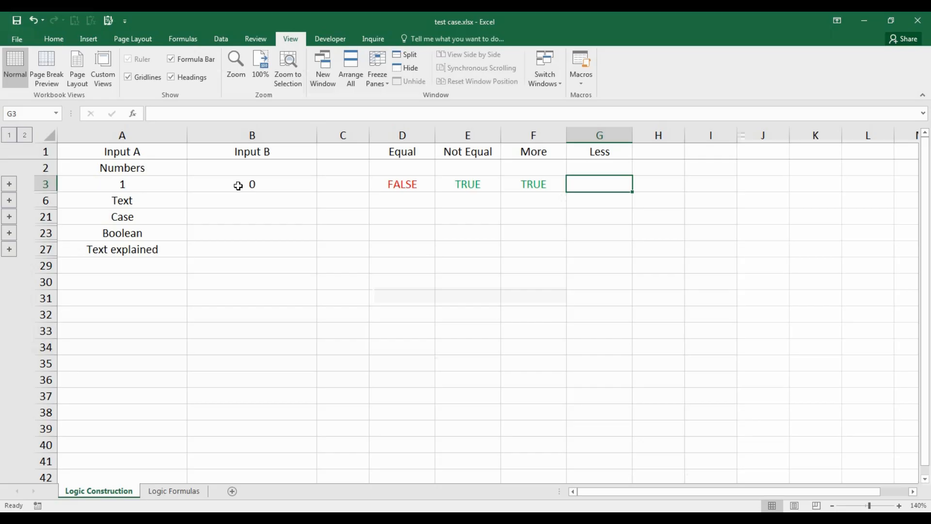
{"action": "type", "text": "="}
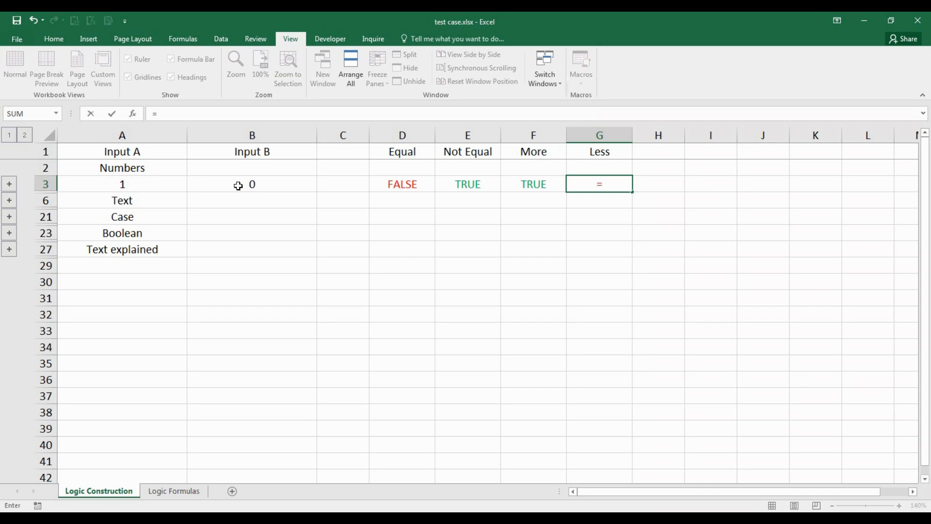
{"action": "left_click", "coordinate": [174, 185]}
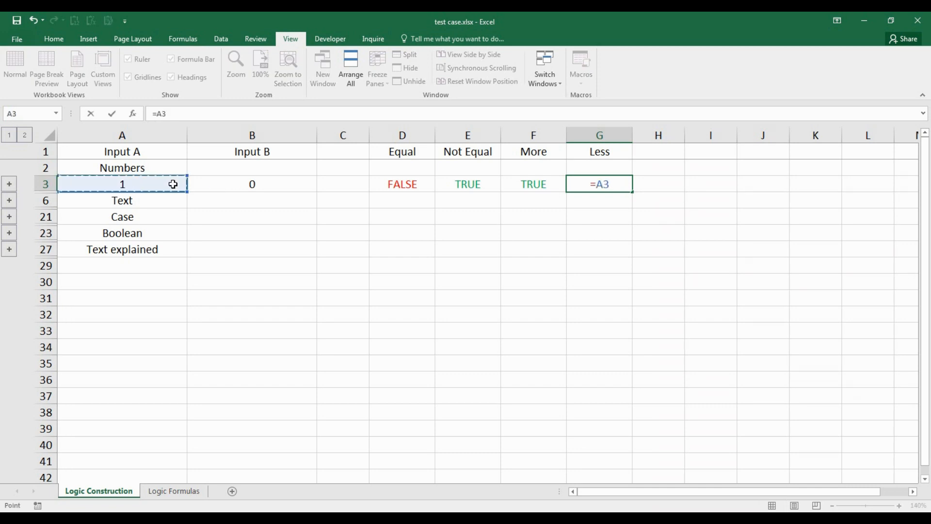
{"action": "type", "text": "<"}
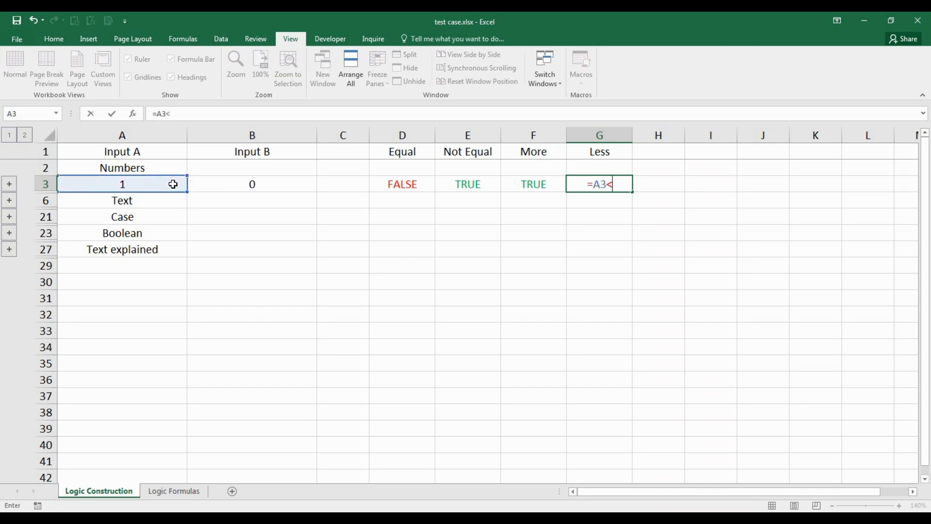
{"action": "left_click", "coordinate": [211, 185]}
{"action": "key", "text": "Return"}
{"action": "key", "text": "Up"}
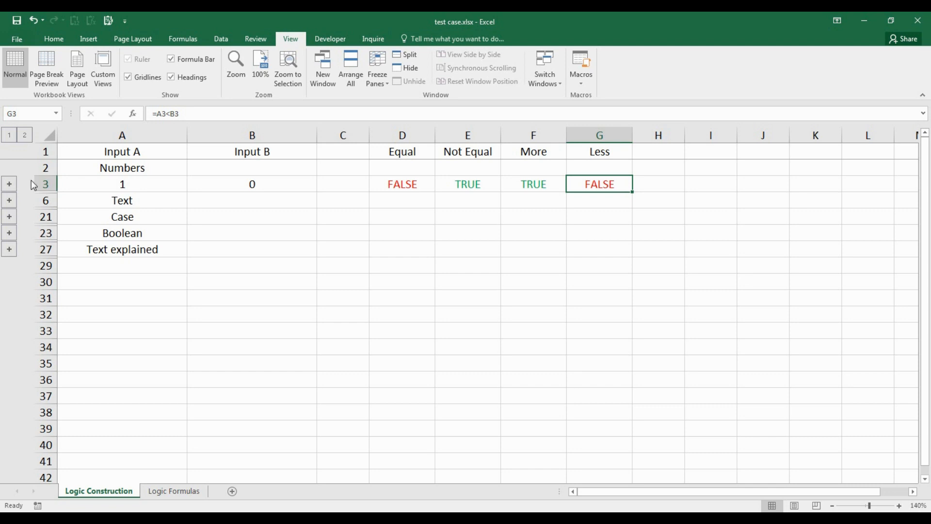
- Expand the grouped rows under Numbers and examine row 4's Input A value and its four comparison results
{"action": "left_click", "coordinate": [14, 184]}
{"action": "left_click", "coordinate": [14, 184]}
{"action": "left_click", "coordinate": [14, 184]}
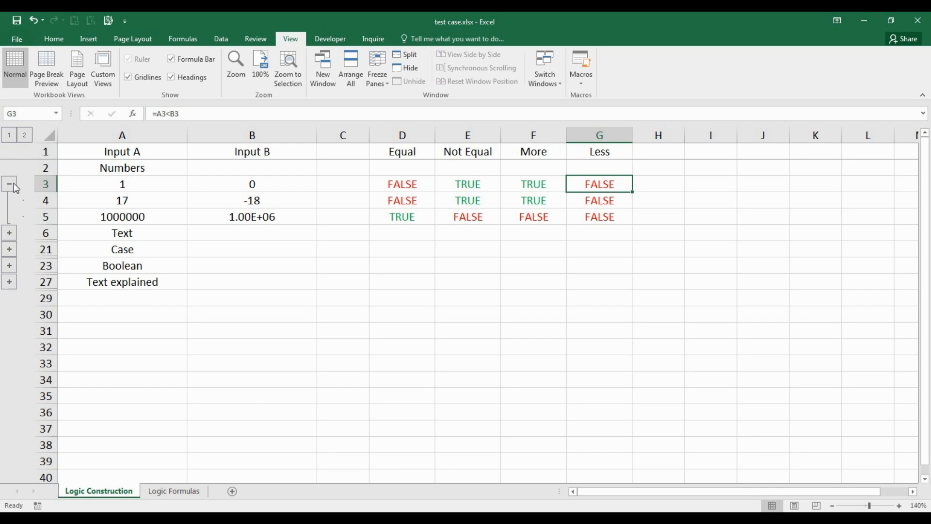
{"action": "key", "text": "Down"}
{"action": "key", "text": "Down"}
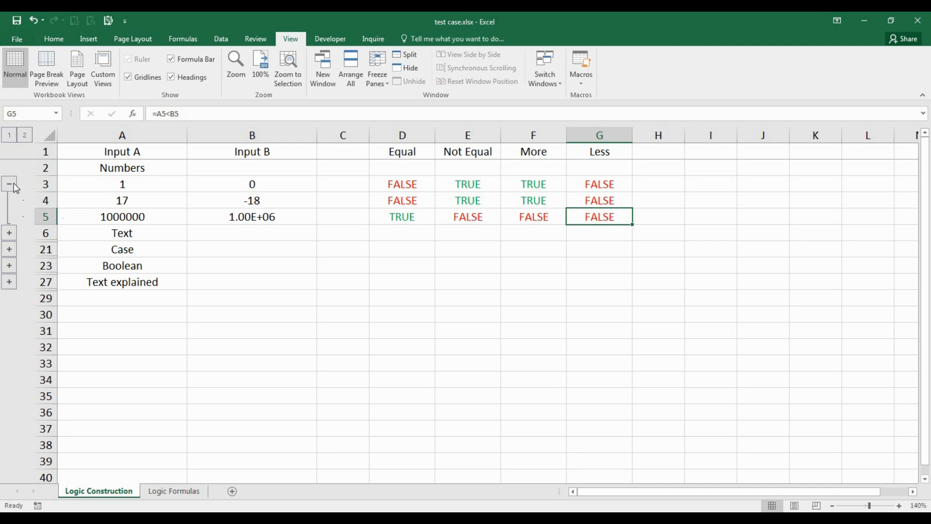
{"action": "left_click", "coordinate": [173, 198]}
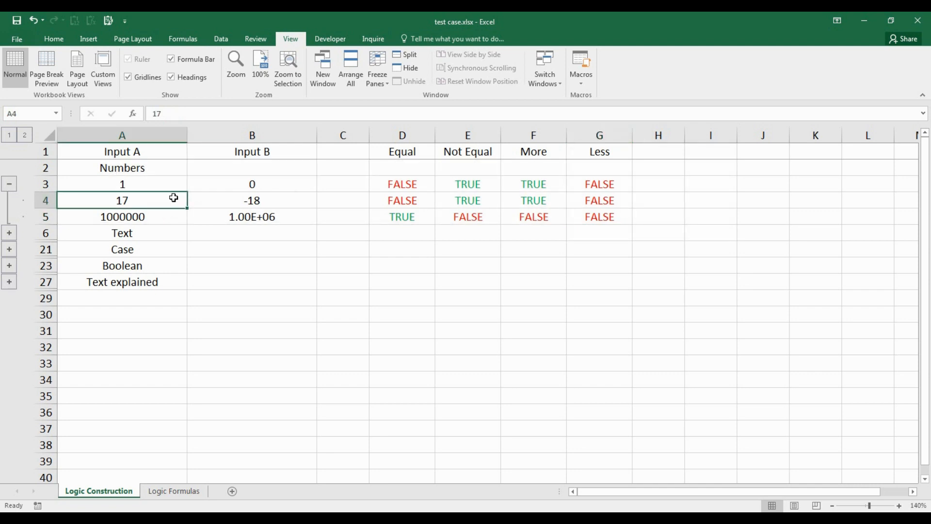
{"action": "left_click_drag", "start_coordinate": [424, 199], "coordinate": [443, 202]}
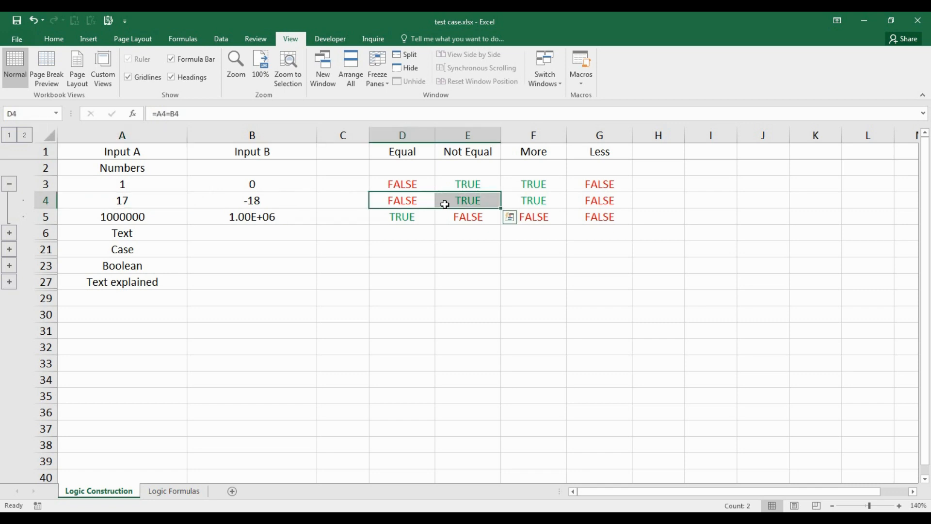
{"action": "left_click_drag", "start_coordinate": [533, 204], "coordinate": [585, 203]}
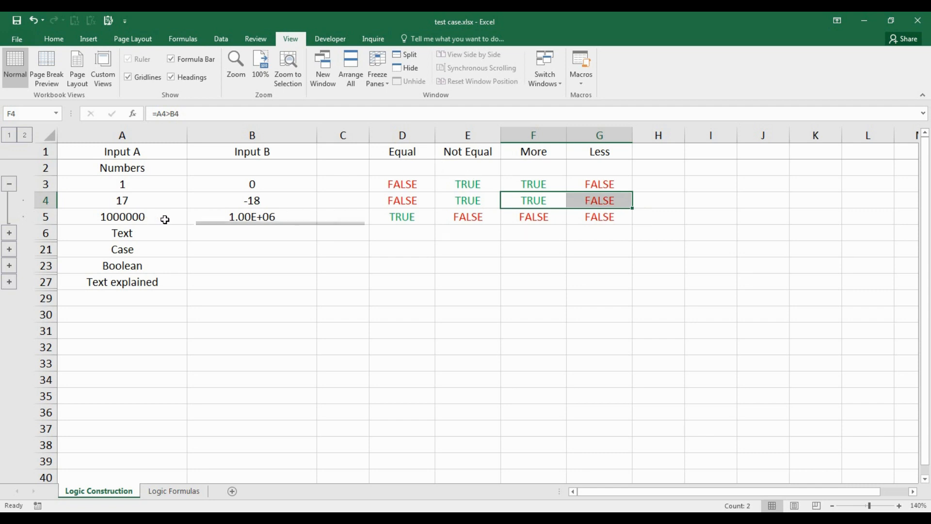
- Compare the underlying values of A5 and B5, and examine the Equal result in D5
{"action": "left_click", "coordinate": [219, 218]}
{"action": "left_click", "coordinate": [181, 220]}
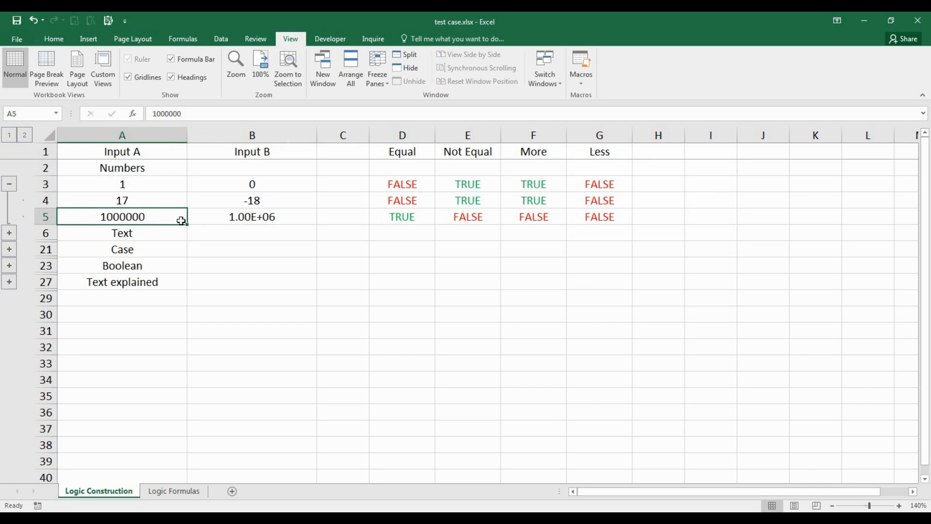
{"action": "left_click", "coordinate": [205, 215]}
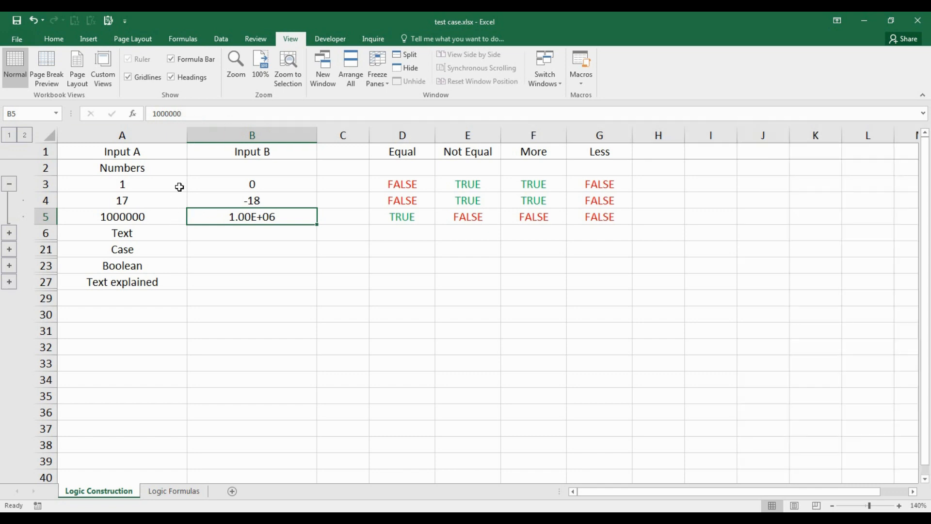
{"action": "left_click", "coordinate": [176, 214]}
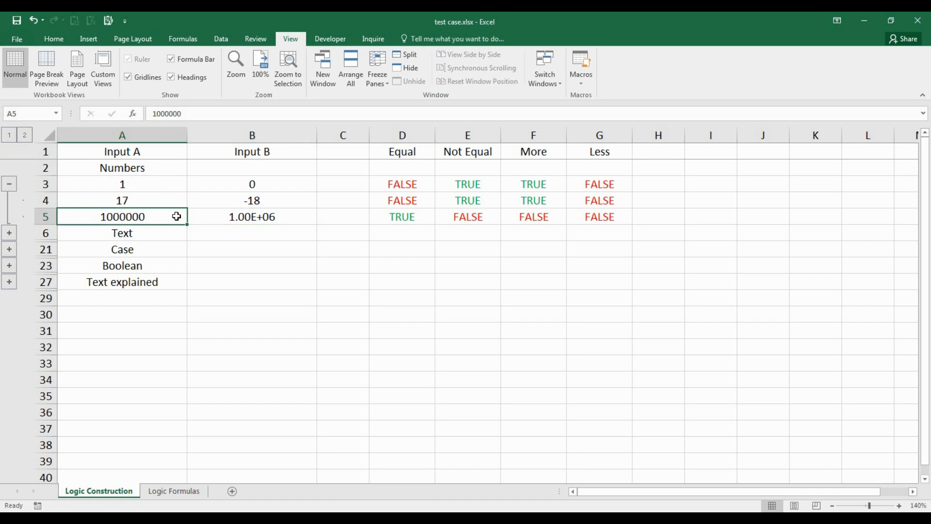
{"action": "left_click", "coordinate": [201, 223]}
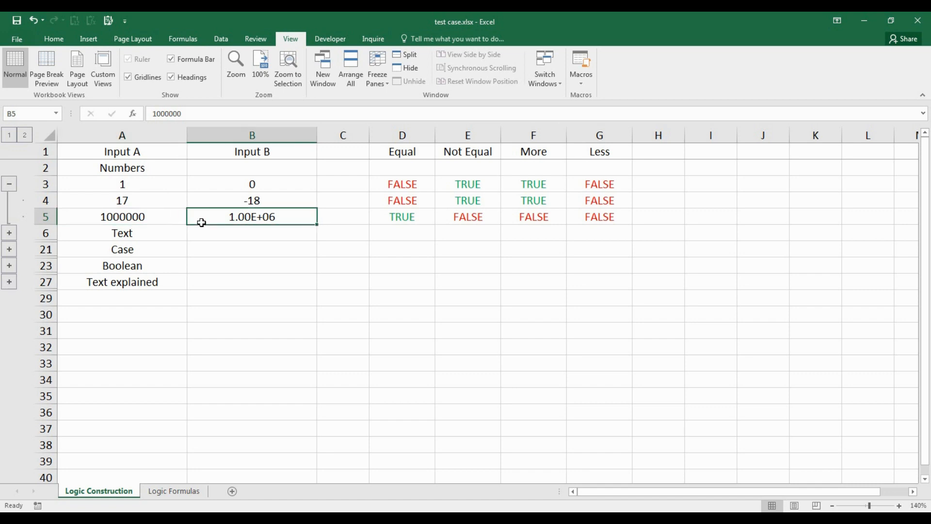
{"action": "left_click", "coordinate": [172, 219]}
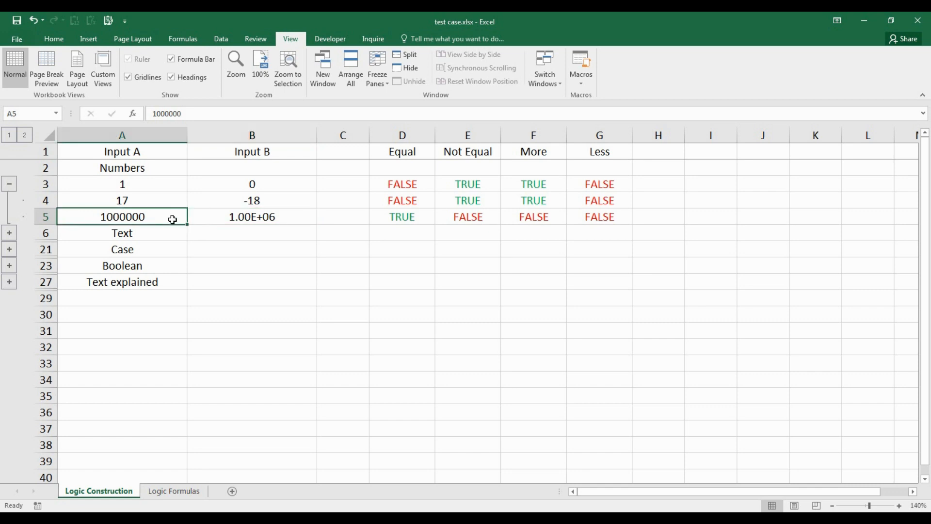
{"action": "left_click", "coordinate": [207, 218]}
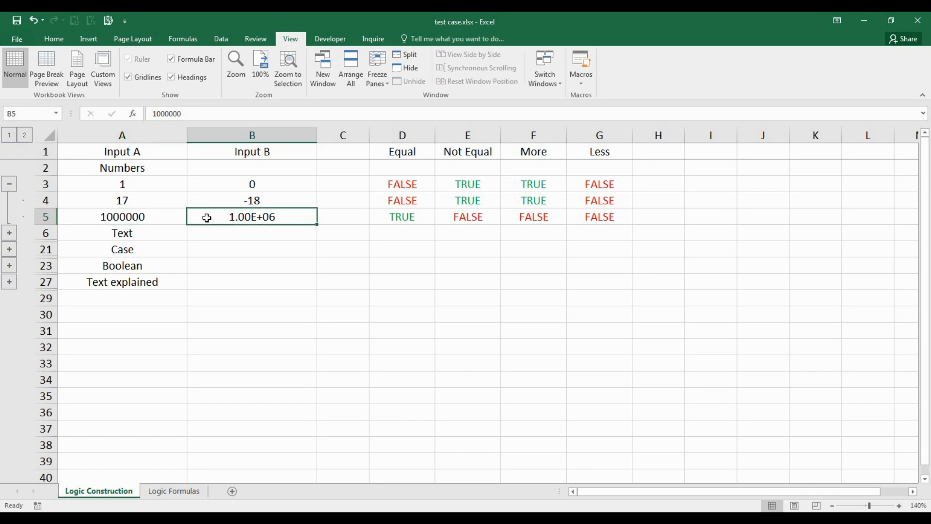
{"action": "left_click", "coordinate": [422, 219]}
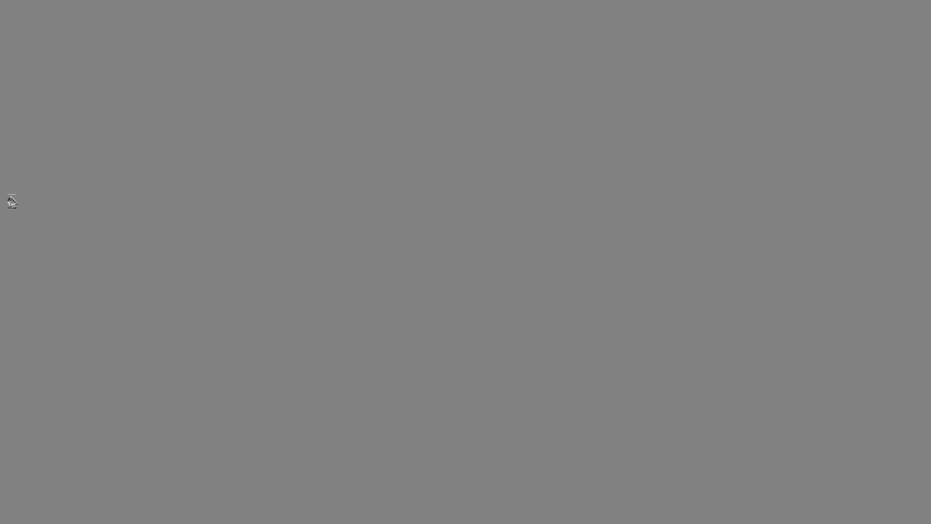
- Expand the grouped rows under Text and examine the Equal, Not Equal, More and Less results in row 7
{"action": "left_click", "coordinate": [9, 200]}
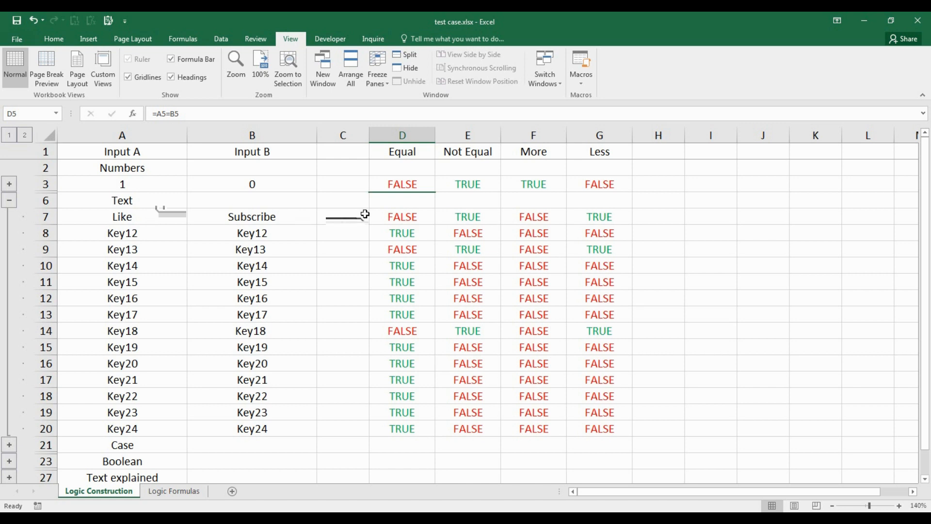
{"action": "left_click", "coordinate": [433, 216]}
{"action": "left_click_drag", "start_coordinate": [434, 217], "coordinate": [455, 216]}
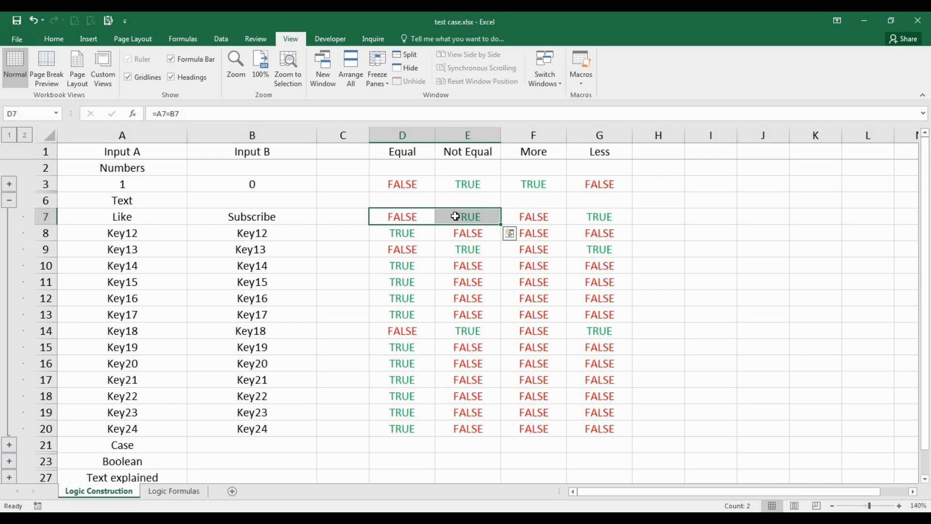
{"action": "left_click_drag", "start_coordinate": [556, 216], "coordinate": [596, 215]}
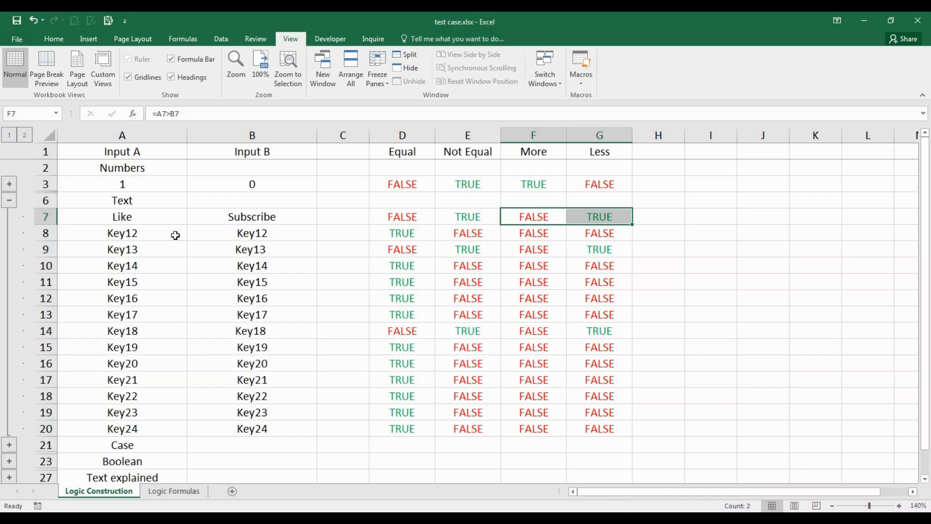
- Left-align the key text in A8:B20 under Input A and Input B
{"action": "left_click_drag", "start_coordinate": [177, 235], "coordinate": [191, 291]}
{"action": "left_click", "coordinate": [54, 39]}
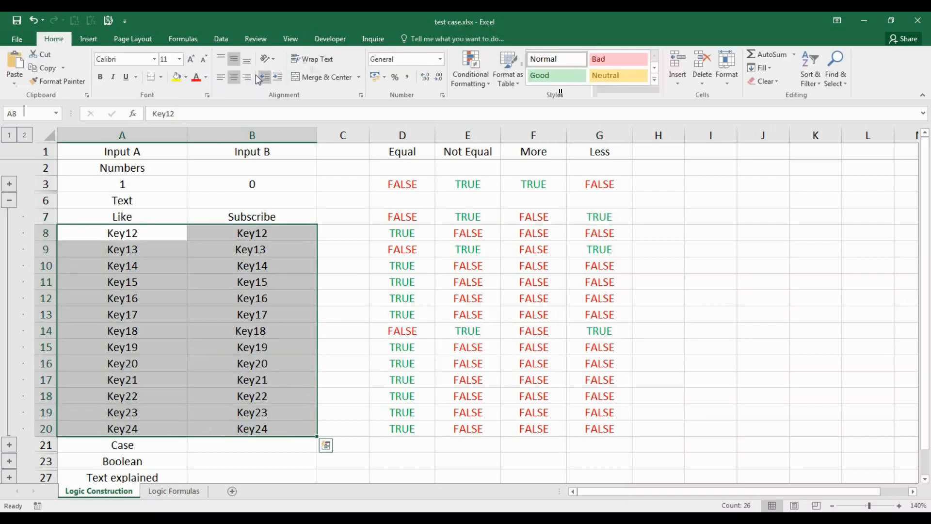
{"action": "left_click", "coordinate": [220, 77]}
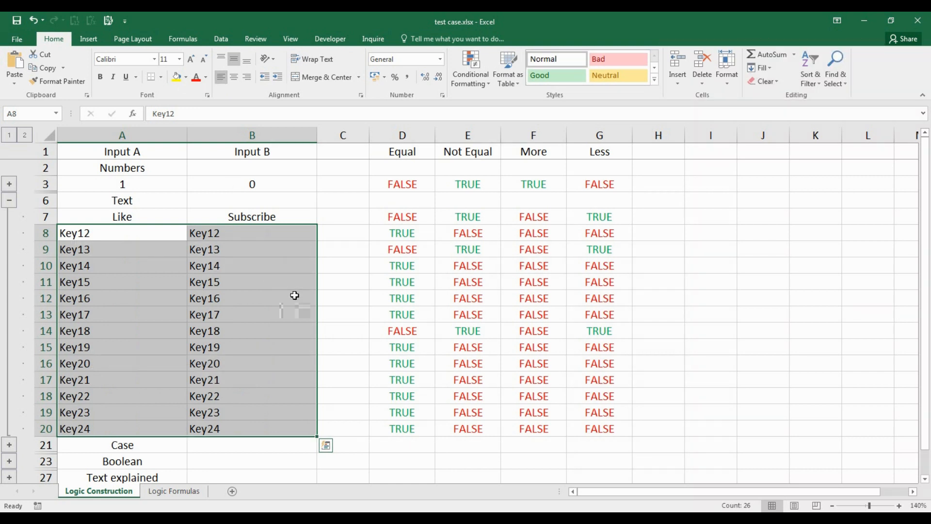
- Compare the Key13 entries in A9 and B9, and remove the trailing space from B9
{"action": "left_click", "coordinate": [401, 252]}
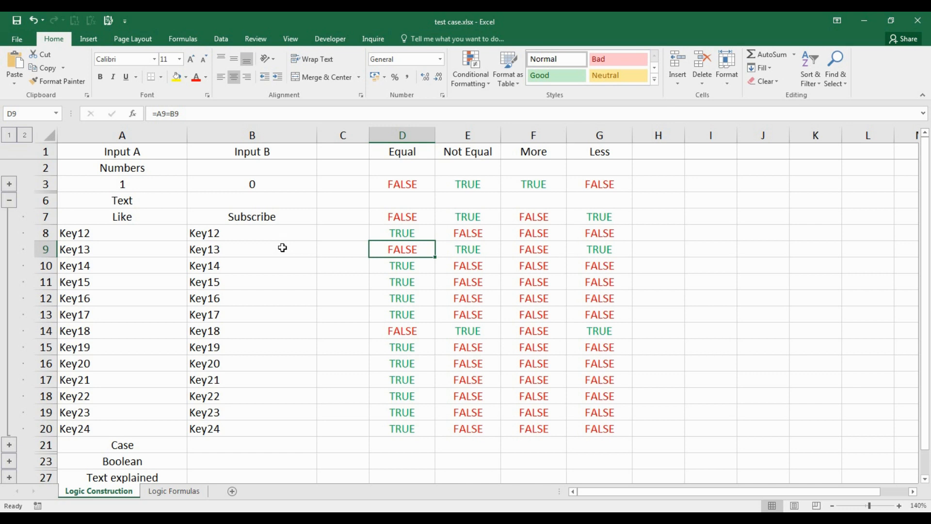
{"action": "left_click", "coordinate": [247, 252]}
{"action": "left_click", "coordinate": [147, 252]}
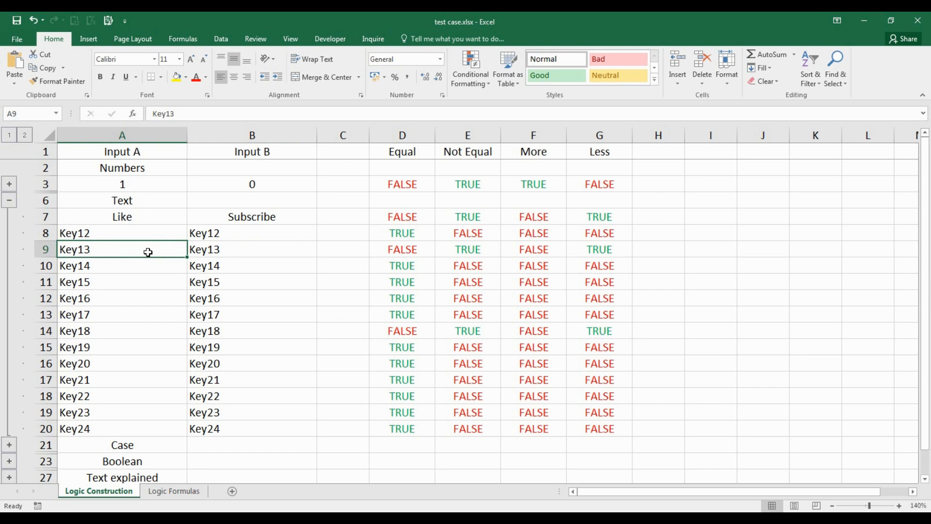
{"action": "double_click", "coordinate": [148, 251]}
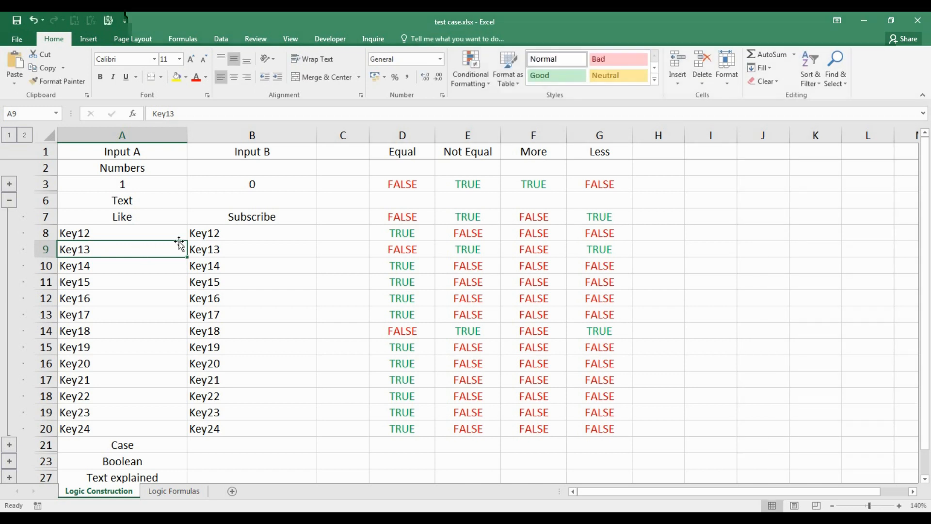
{"action": "left_click", "coordinate": [219, 250]}
{"action": "double_click", "coordinate": [219, 250]}
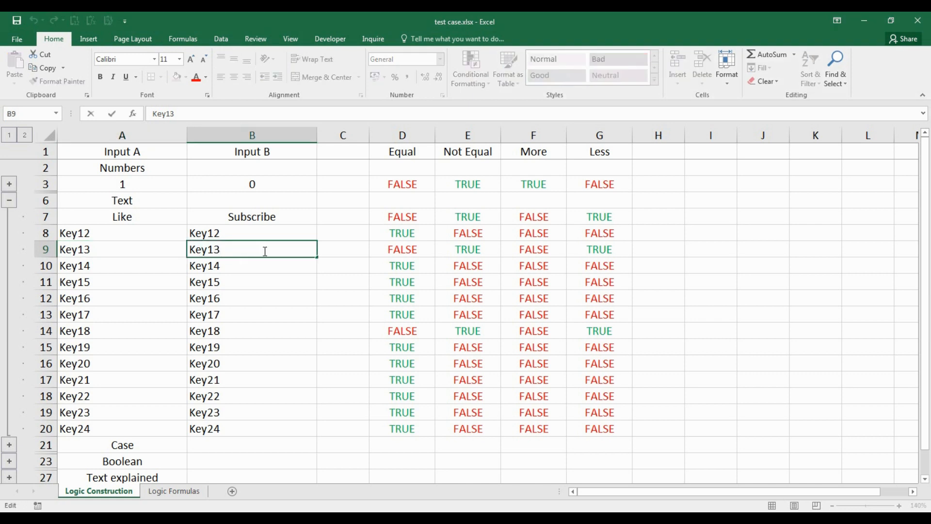
{"action": "key", "text": "BackSpace"}
{"action": "key", "text": "Return"}
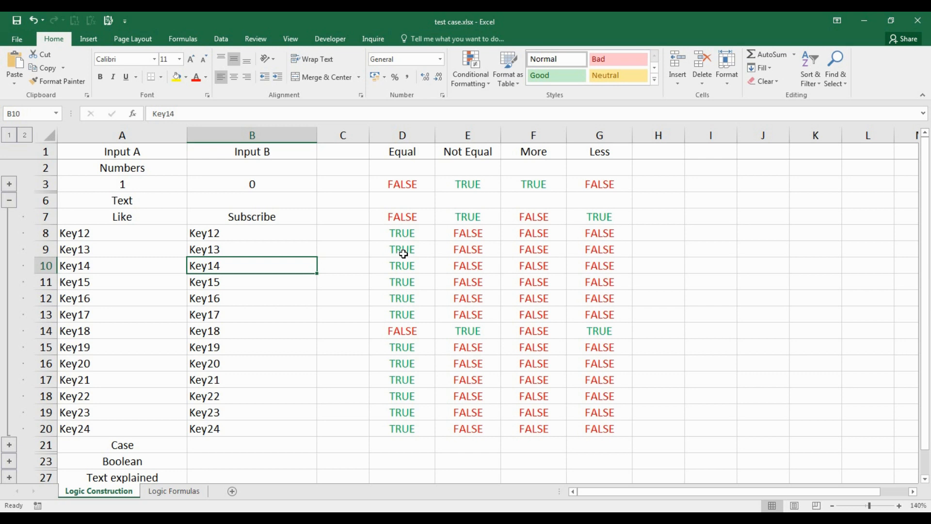
- Check the Equal formula in D14 and remove the trailing space after Key18 in B14
{"action": "left_click", "coordinate": [399, 343]}
{"action": "left_click", "coordinate": [404, 331]}
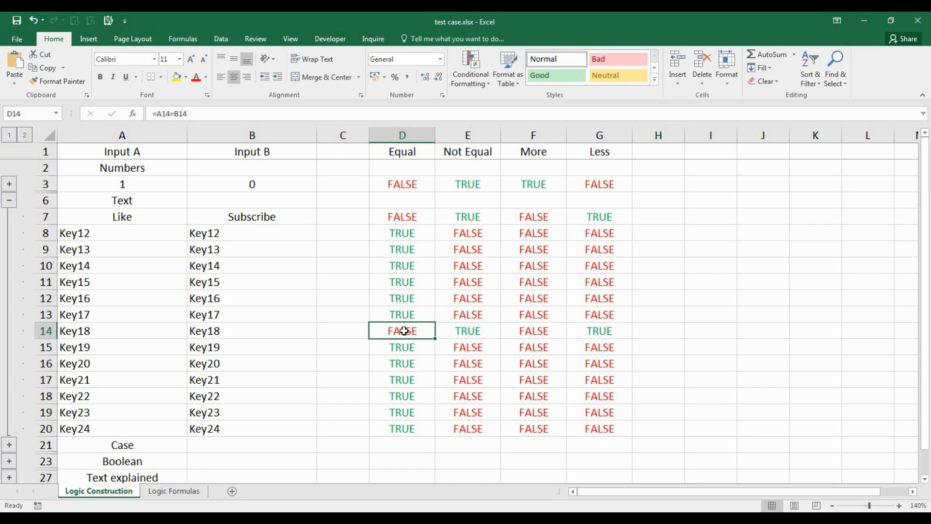
{"action": "left_click", "coordinate": [271, 336]}
{"action": "key", "text": "F2"}
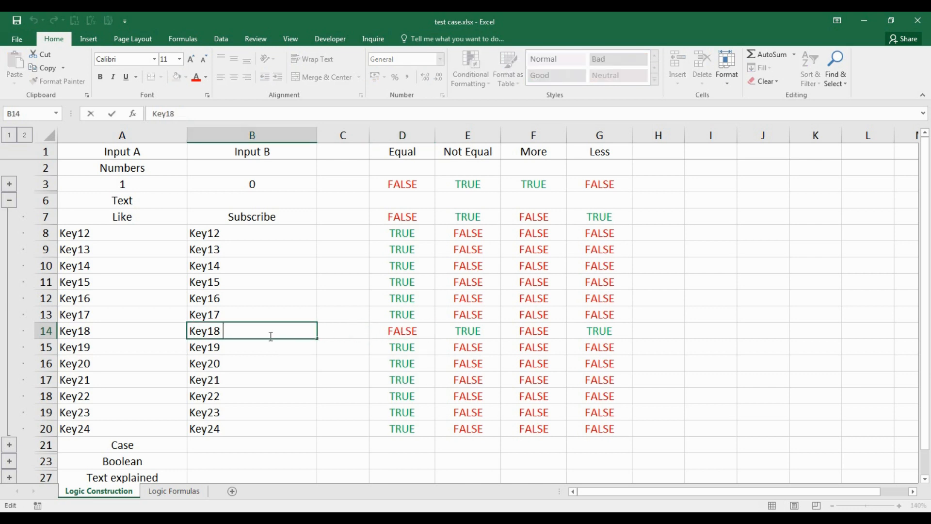
{"action": "key", "text": "BackSpace"}
{"action": "key", "text": "Return"}
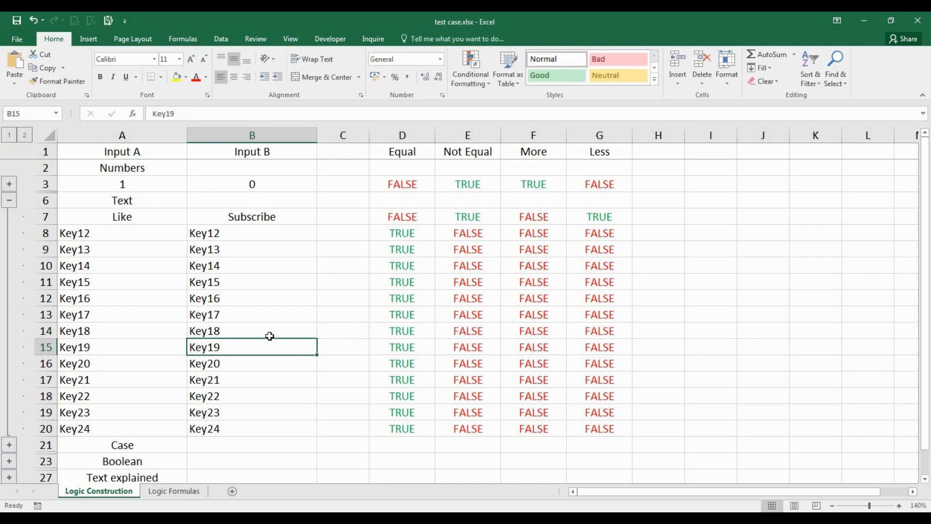
- Review the key pairs in A8:B20 against their Equal results in D8:D20, and collapse the Text rows
{"action": "left_click_drag", "start_coordinate": [146, 233], "coordinate": [228, 420]}
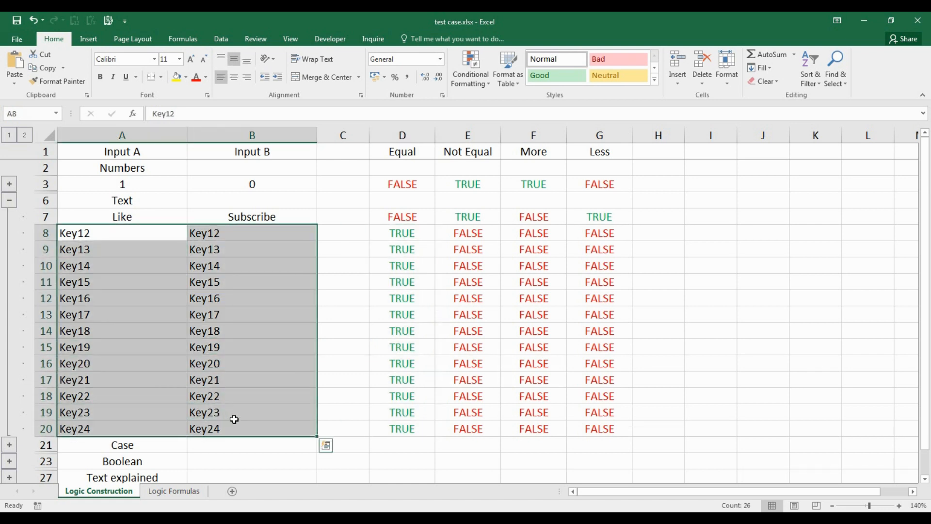
{"action": "left_click_drag", "start_coordinate": [395, 231], "coordinate": [412, 433]}
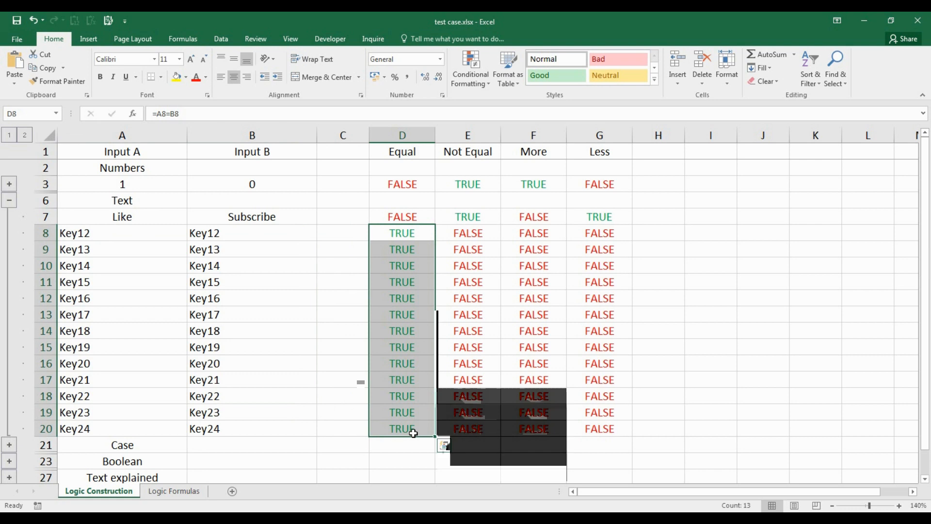
{"action": "left_click", "coordinate": [14, 204]}
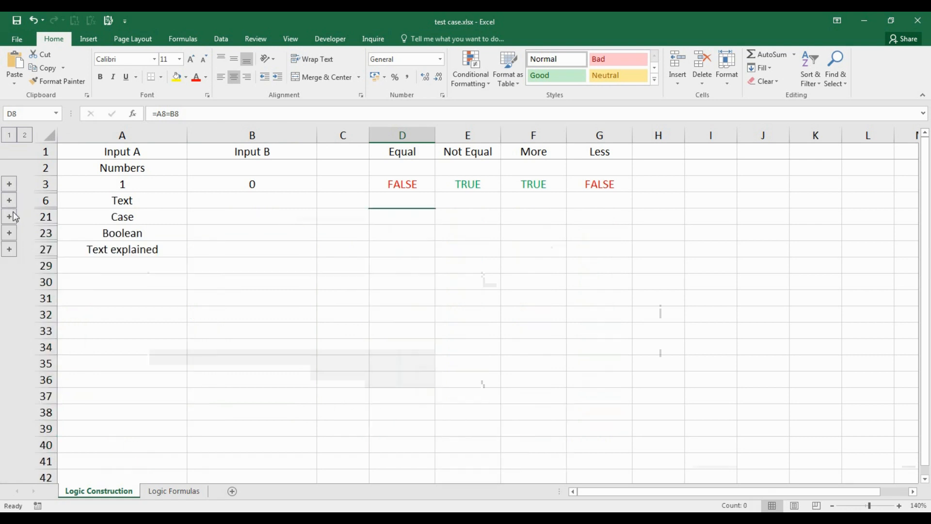
- Expand the grouped rows under Case and compare A22 and B22 with the Equal result in D22
{"action": "left_click", "coordinate": [14, 216]}
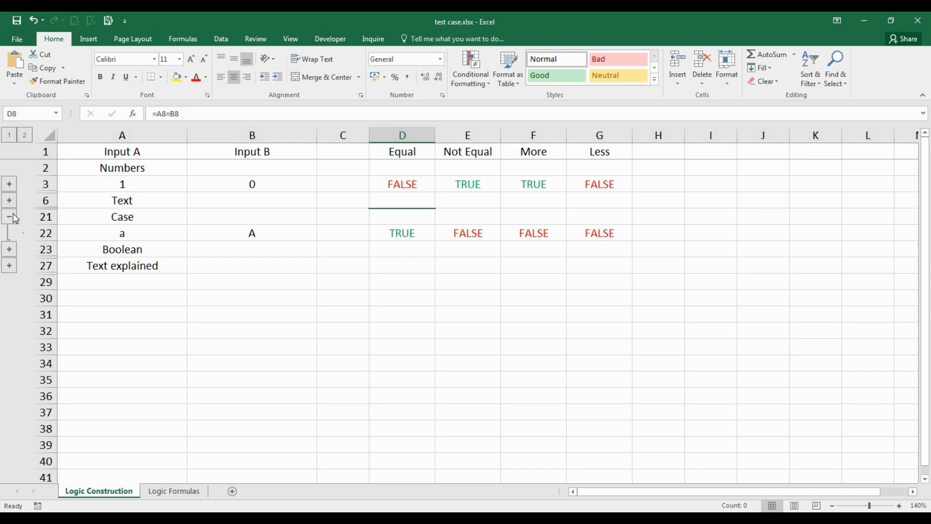
{"action": "left_click", "coordinate": [169, 234]}
{"action": "left_click", "coordinate": [286, 235]}
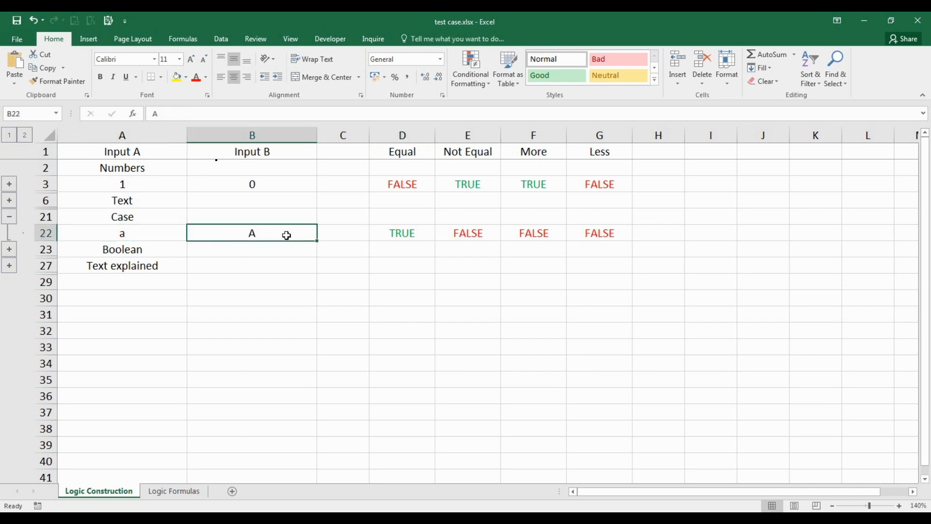
{"action": "left_click", "coordinate": [147, 231]}
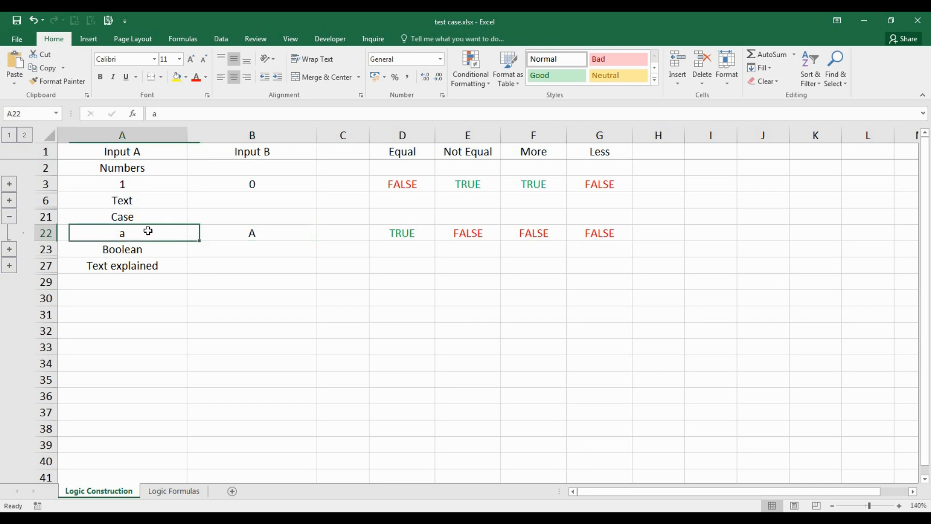
{"action": "left_click", "coordinate": [200, 231]}
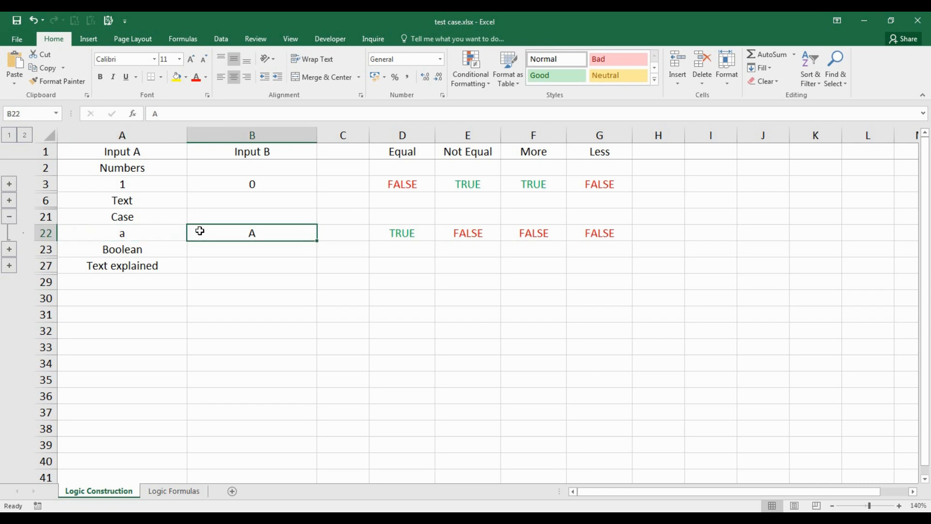
{"action": "left_click", "coordinate": [431, 233]}
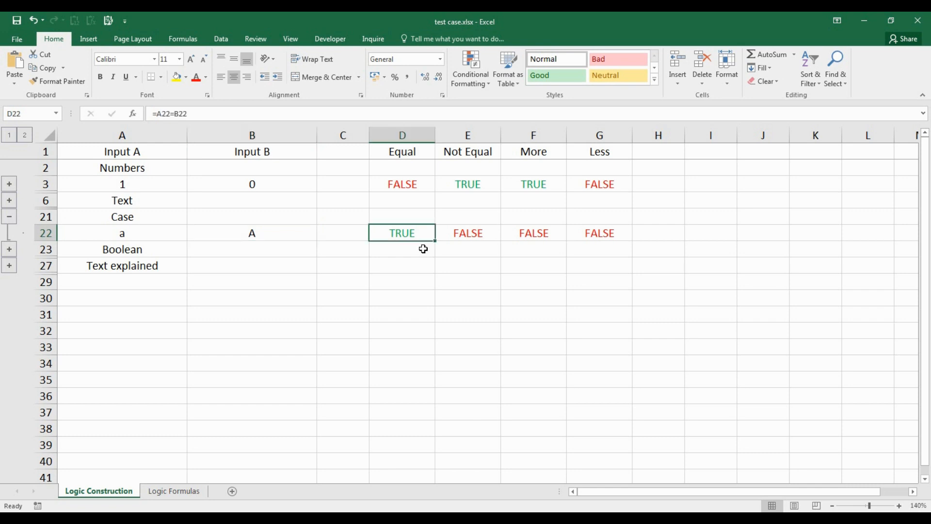
- Replace the Equal formula in D22 with the case-sensitive comparison =EXACT(A22,B22)
{"action": "double_click", "coordinate": [422, 232]}
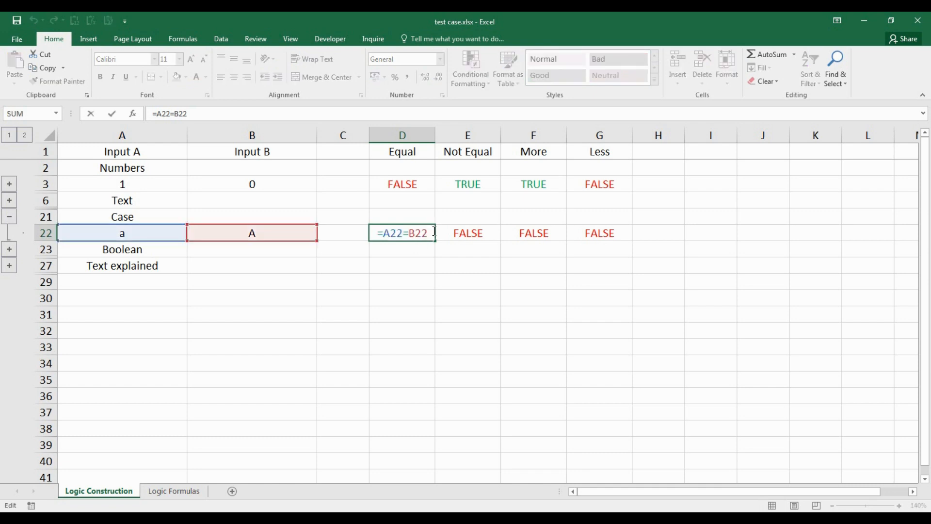
{"action": "key", "text": "ctrl+Return"}
{"action": "key", "text": "F2"}
{"action": "key", "text": "Escape"}
{"action": "type", "text": "=exa"}
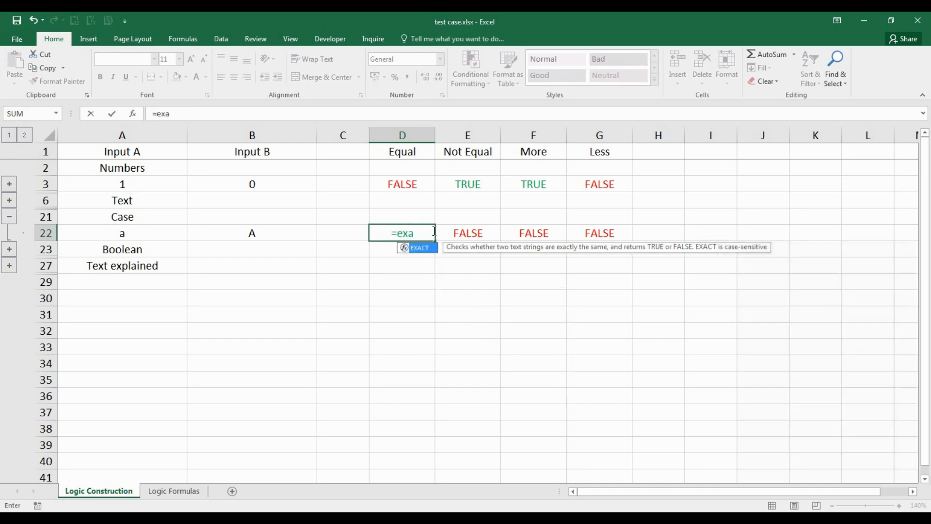
{"action": "key", "text": "Tab"}
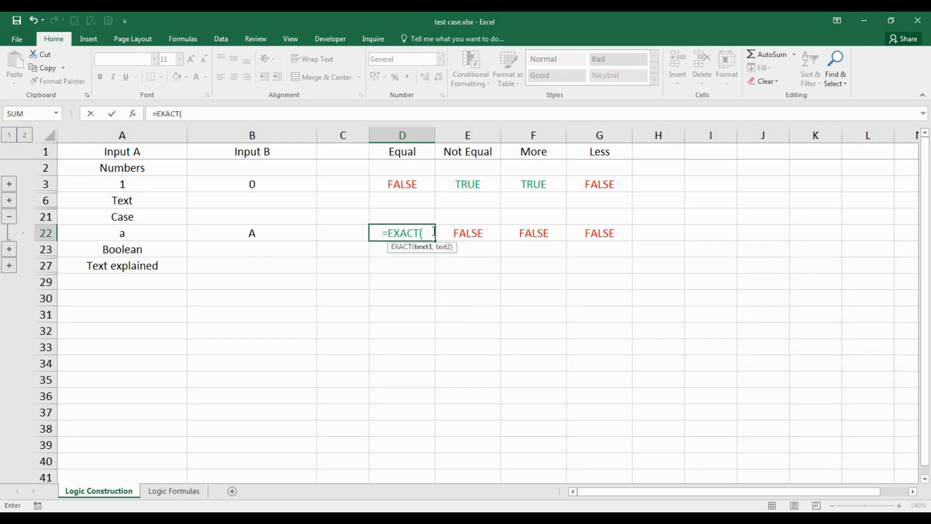
{"action": "left_click", "coordinate": [158, 231]}
{"action": "type", "text": ","}
{"action": "left_click", "coordinate": [225, 233]}
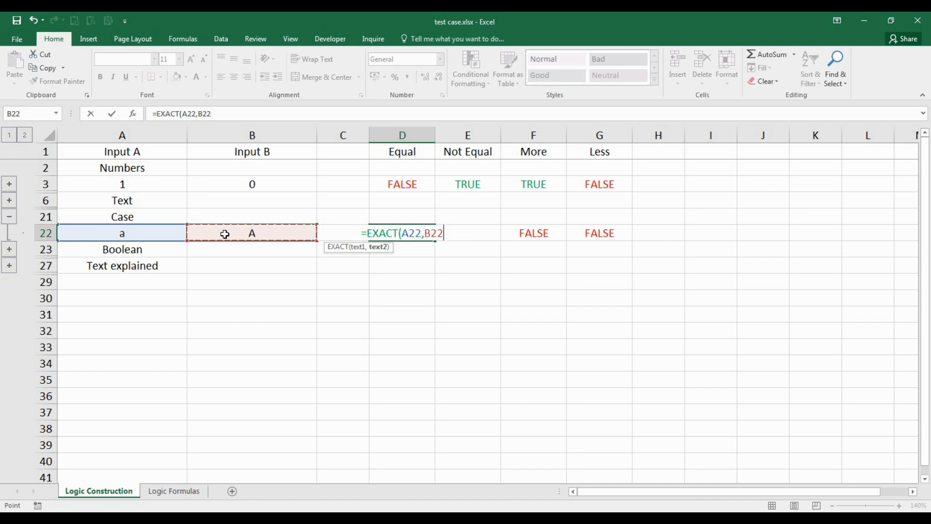
{"action": "type", "text": ")"}
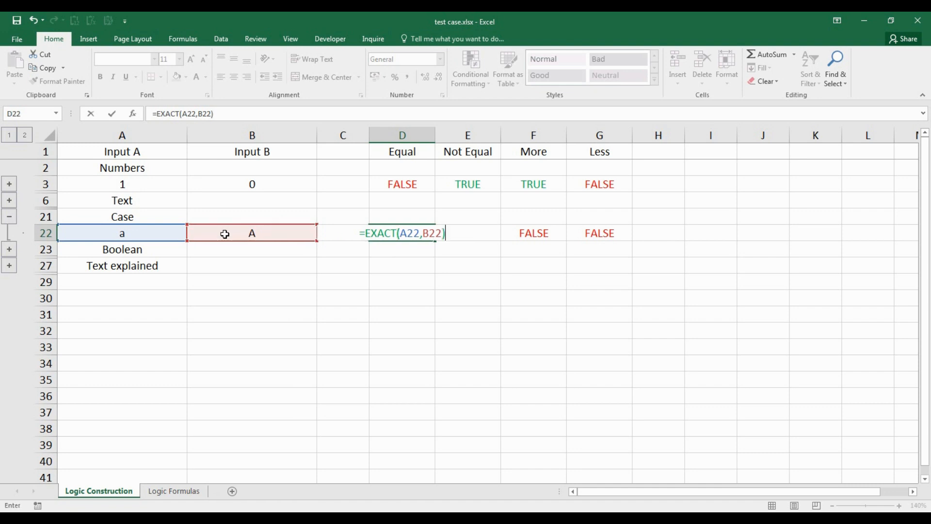
{"action": "key", "text": "Return"}
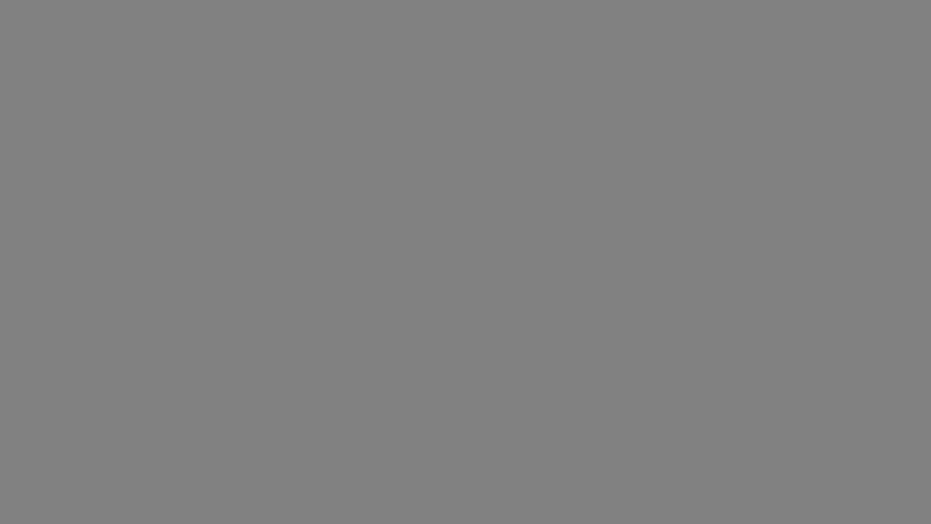
{"action": "key", "text": "Up"}
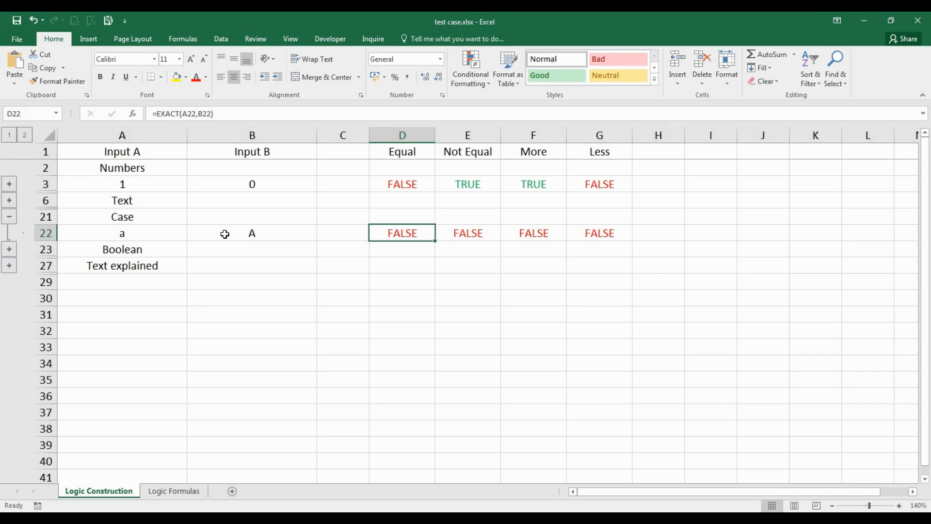
- Switch from the Case rows to the grouped rows under Boolean and examine row 24's inputs and comparison results
{"action": "left_click", "coordinate": [9, 217]}
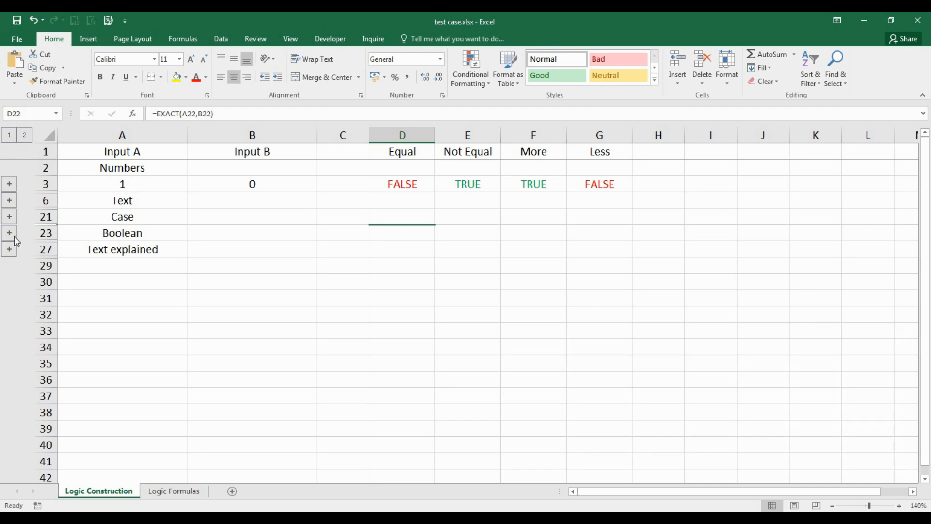
{"action": "left_click", "coordinate": [9, 233]}
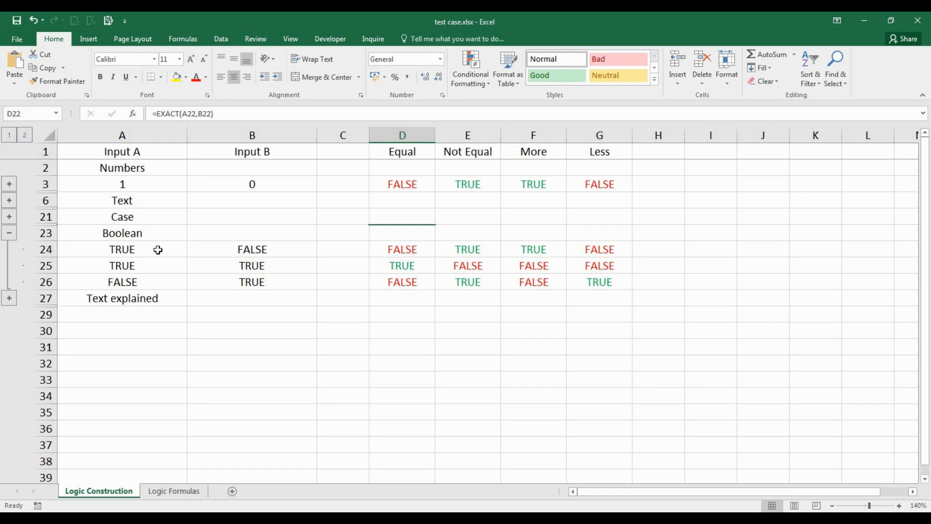
{"action": "left_click", "coordinate": [242, 250]}
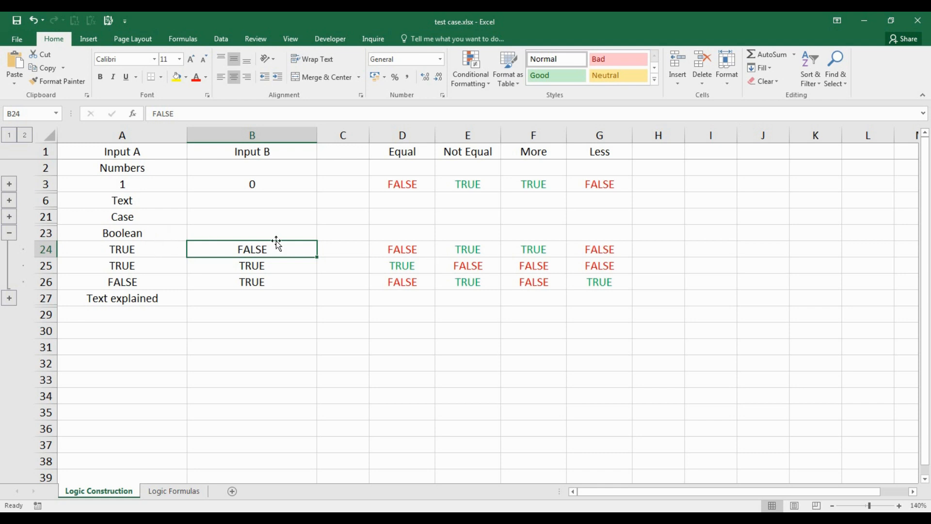
{"action": "left_click", "coordinate": [431, 249]}
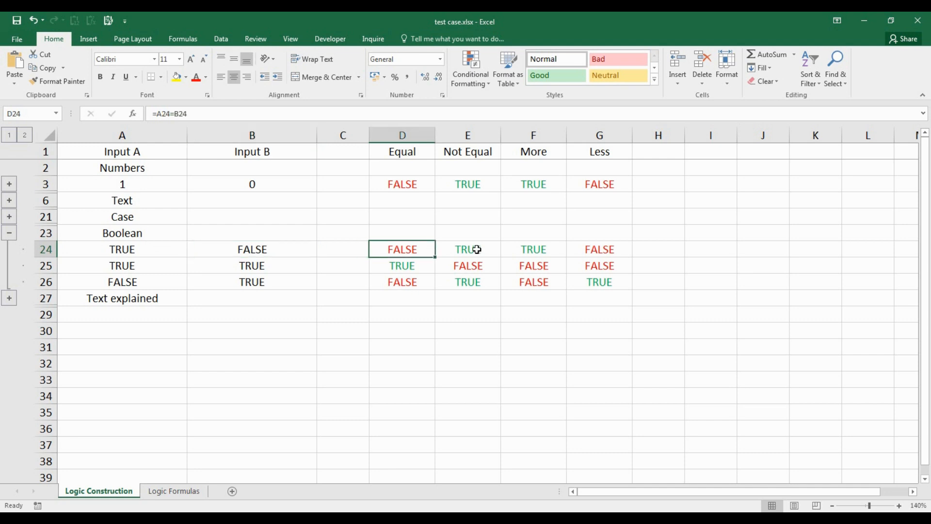
{"action": "left_click", "coordinate": [529, 247]}
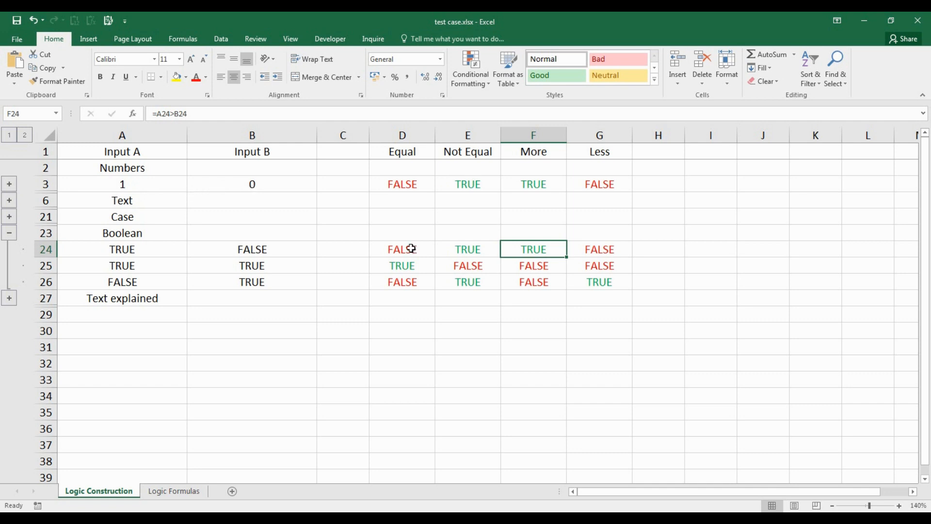
{"action": "left_click_drag", "start_coordinate": [613, 248], "coordinate": [412, 249]}
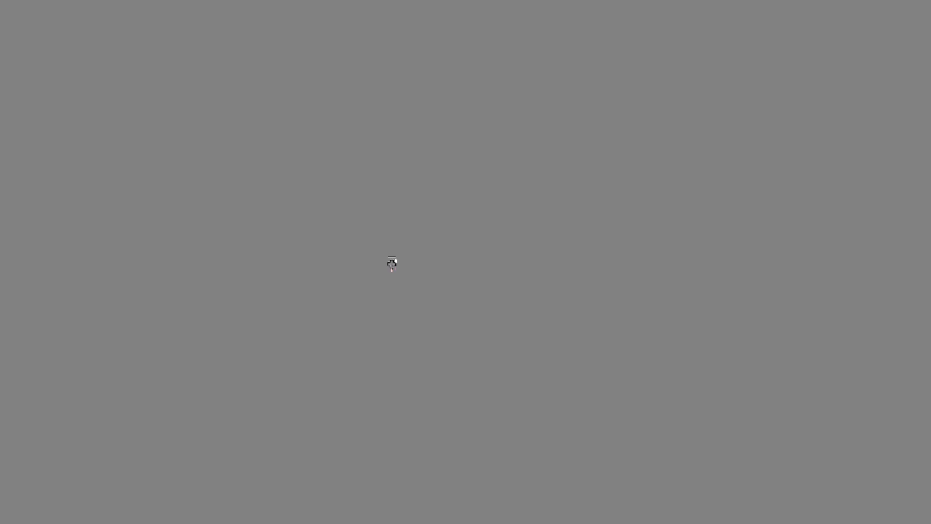
- Examine all four comparison results in row 25 and the More and Less results in row 26
{"action": "left_click", "coordinate": [389, 267]}
{"action": "left_click_drag", "start_coordinate": [389, 267], "coordinate": [585, 269]}
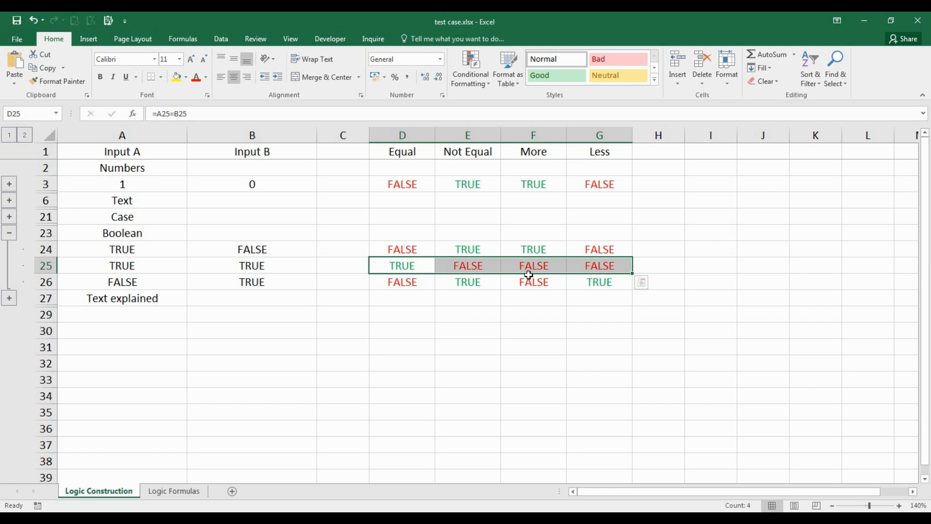
{"action": "left_click_drag", "start_coordinate": [532, 275], "coordinate": [596, 278]}
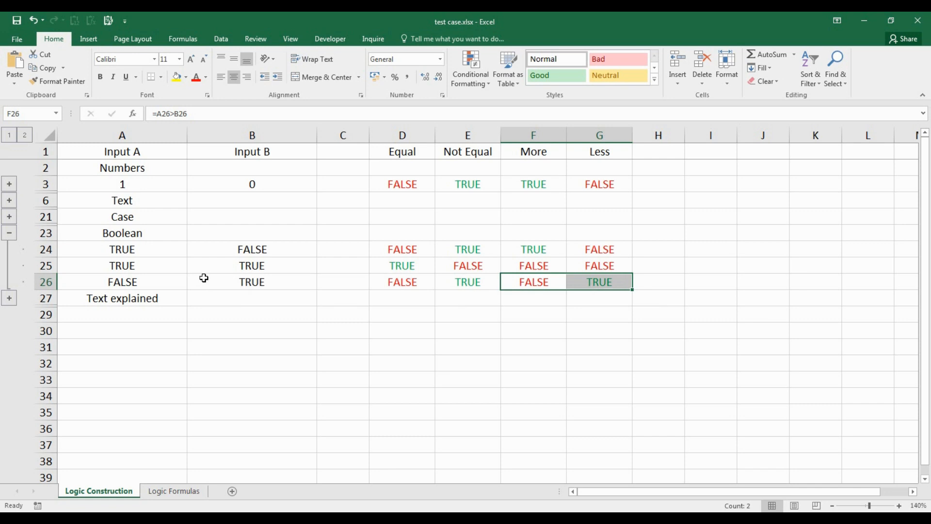
- Collapse the grouped rows under Boolean and expand the grouped row under Text explained to inspect A28
{"action": "left_click", "coordinate": [10, 235]}
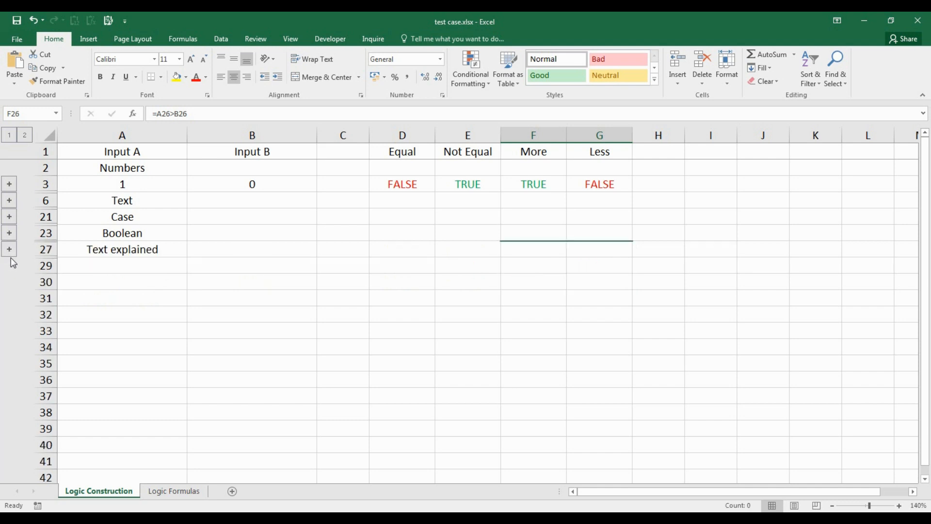
{"action": "left_click", "coordinate": [9, 249]}
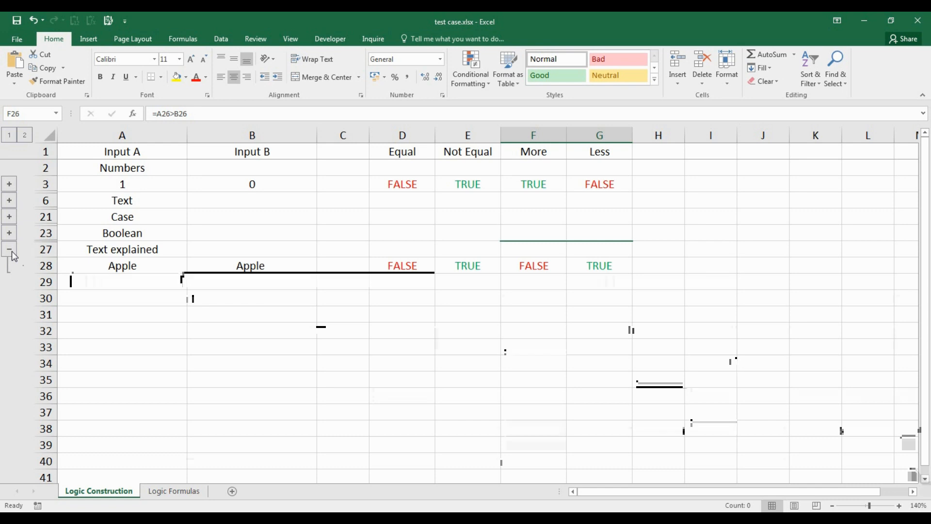
{"action": "left_click", "coordinate": [153, 267]}
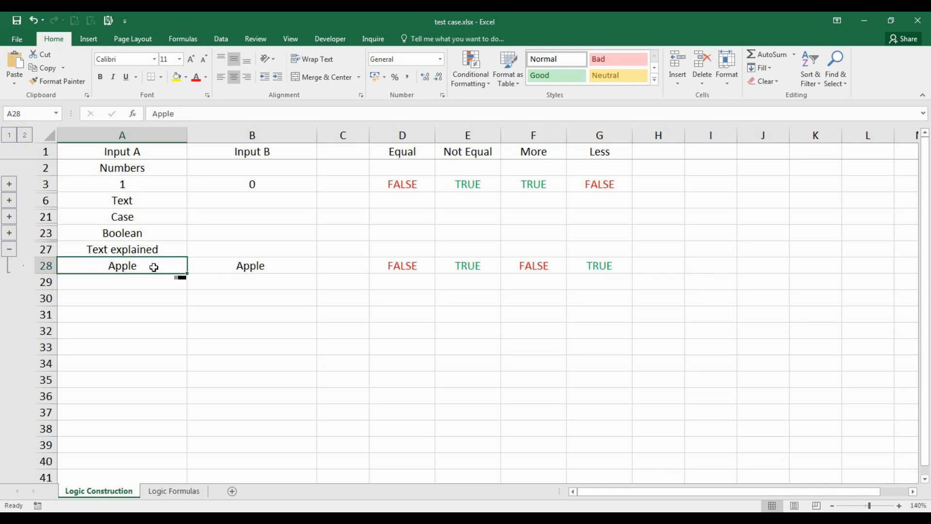
- Remove the trailing space after Apple in B28 and check the Equal comparison in D28
{"action": "key", "text": "Right"}
{"action": "key", "text": "F2"}
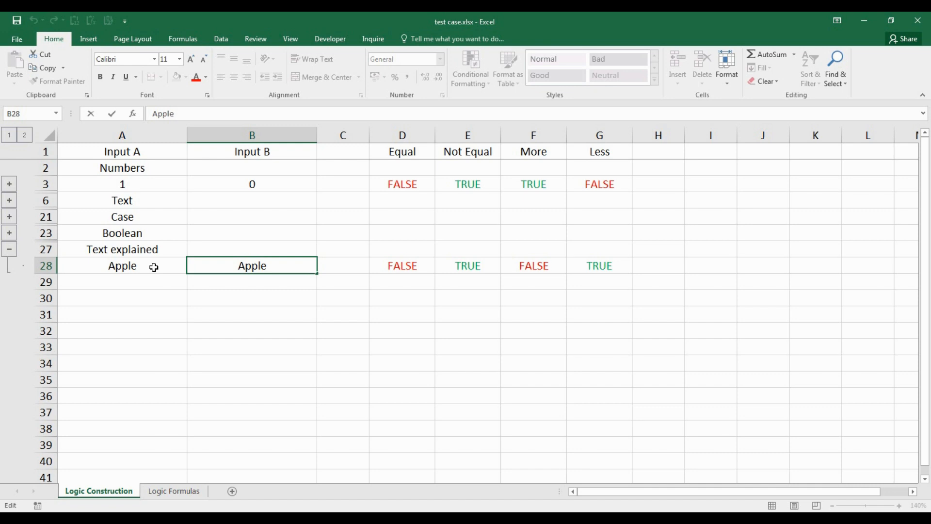
{"action": "key", "text": "BackSpace"}
{"action": "key", "text": "Return"}
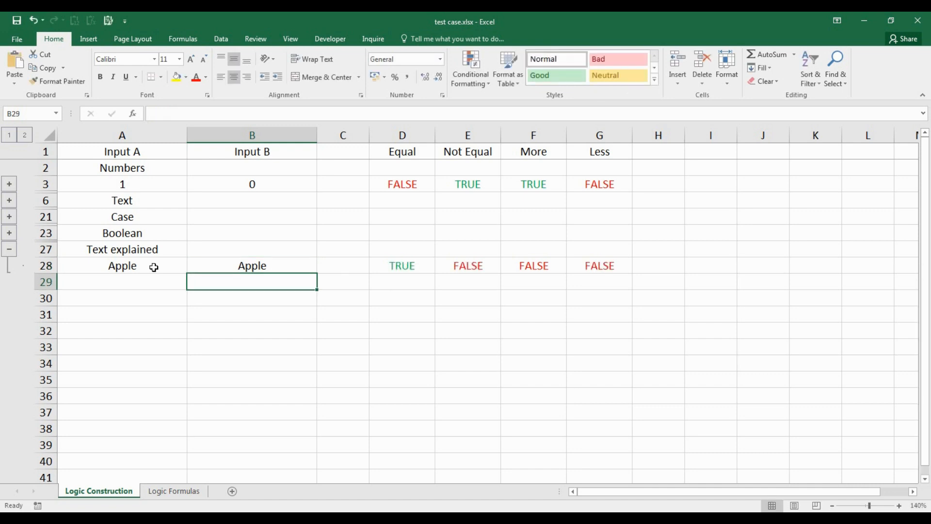
{"action": "left_click", "coordinate": [415, 266]}
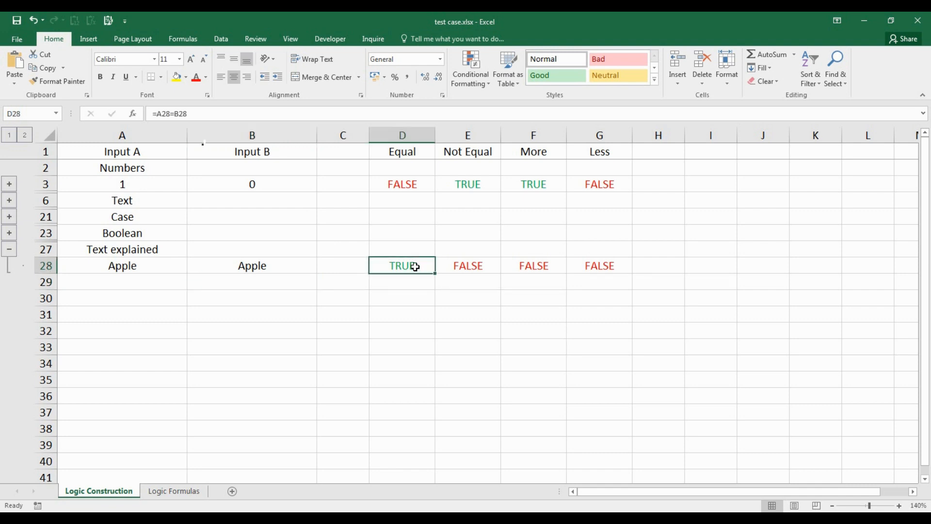
- Put the trailing space back after Apple in B28 and examine the Equal, Not Equal and Less results in row 28
{"action": "left_click", "coordinate": [266, 266]}
{"action": "key", "text": "F2"}
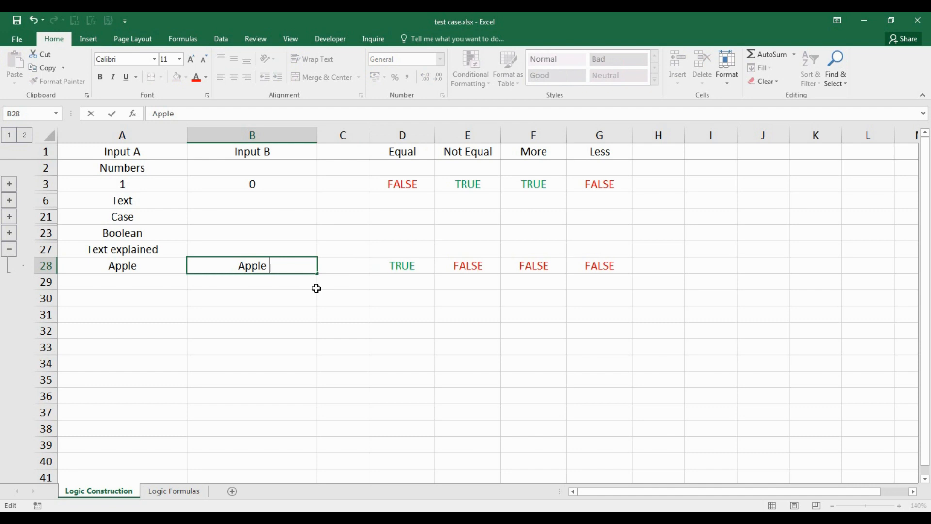
{"action": "key", "text": "Return"}
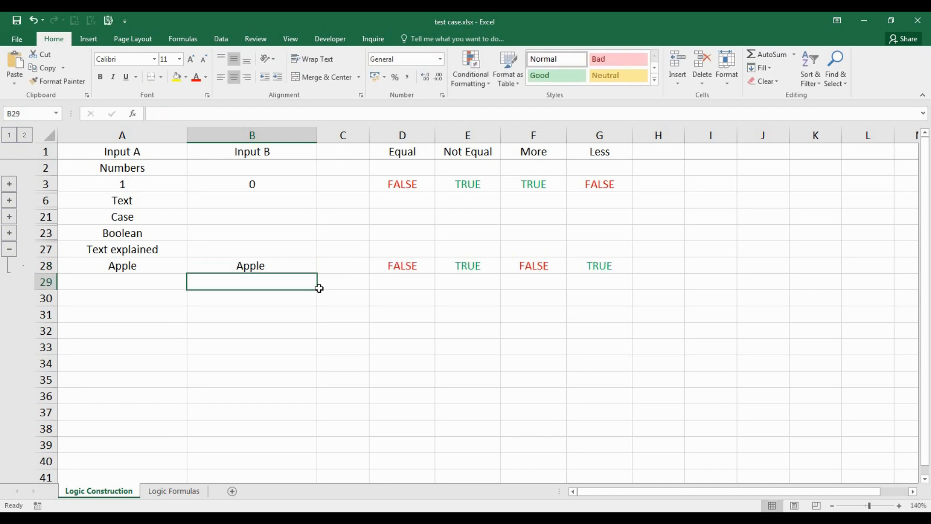
{"action": "left_click_drag", "start_coordinate": [414, 258], "coordinate": [464, 263]}
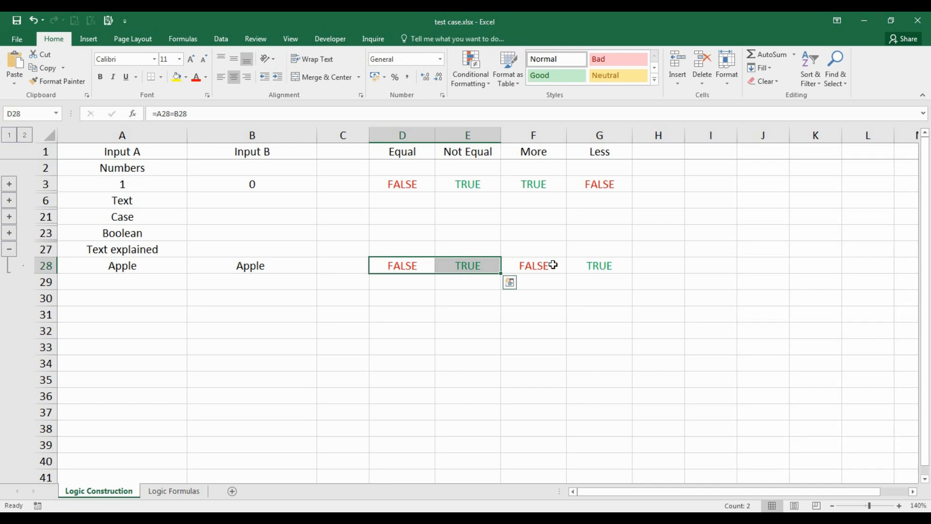
{"action": "left_click", "coordinate": [596, 265]}
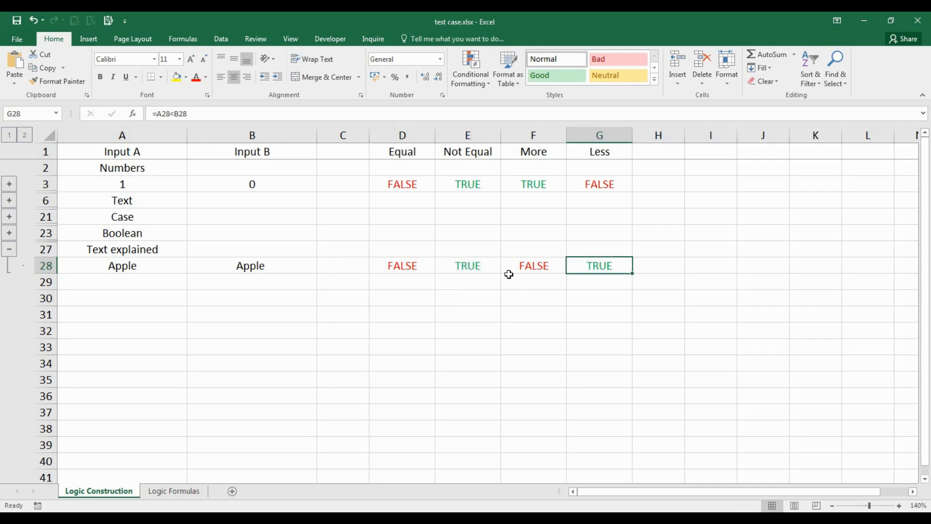
- Enter the character positions 1 through 6 down cells C30 to C35
{"action": "left_click", "coordinate": [166, 296]}
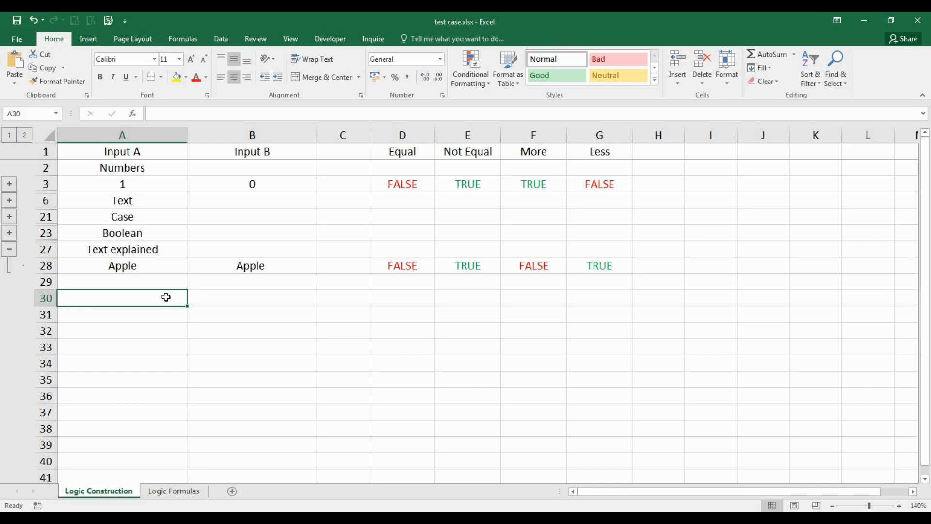
{"action": "key", "text": "Right"}
{"action": "key", "text": "Right"}
{"action": "type", "text": "1"}
{"action": "key", "text": "Return"}
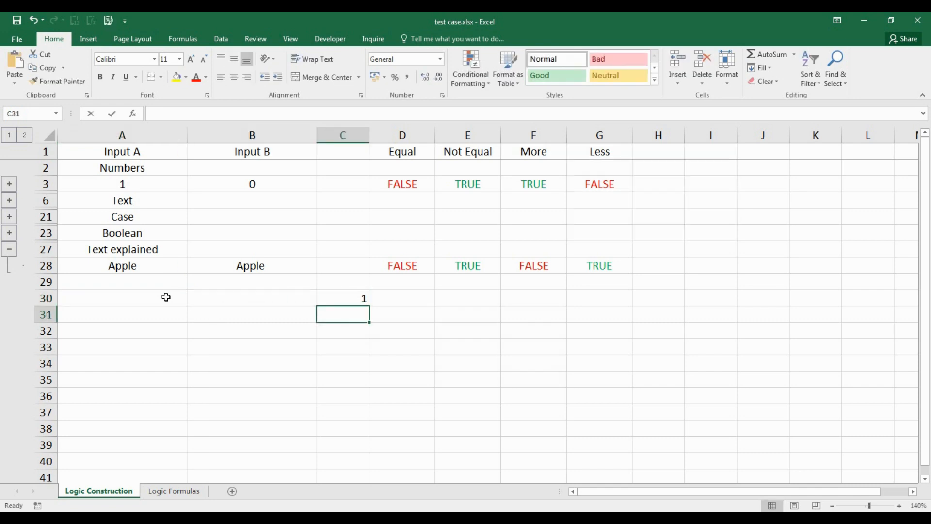
{"action": "type", "text": "2"}
{"action": "key", "text": "Return"}
{"action": "type", "text": "3"}
{"action": "key", "text": "Return"}
{"action": "type", "text": "4"}
{"action": "key", "text": "Return"}
{"action": "type", "text": "5"}
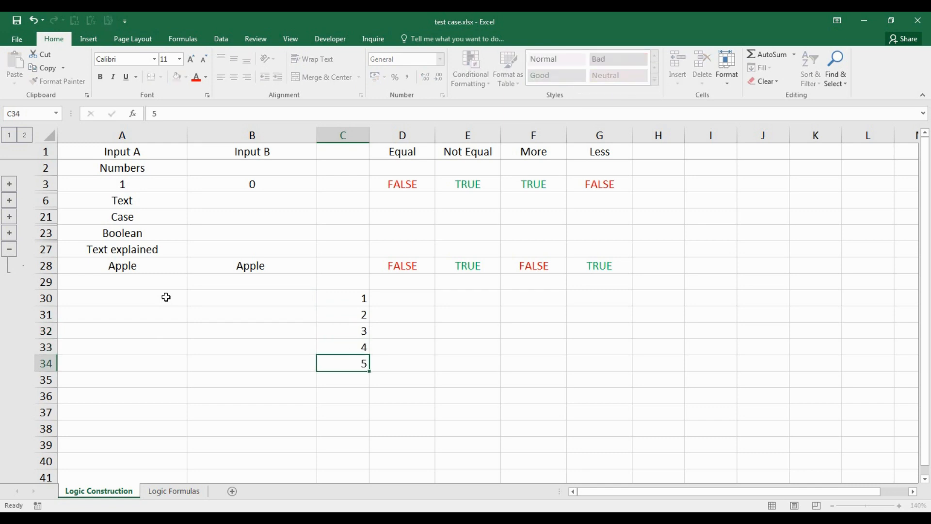
{"action": "key", "text": "Return"}
{"action": "type", "text": "6"}
{"action": "key", "text": "Left"}
- Enter =MID(A$28,$C30,1) in A30 and fill it across A30:B35 to split both texts into single characters
{"action": "key", "text": "Up"}
{"action": "key", "text": "Up"}
{"action": "key", "text": "Up"}
{"action": "key", "text": "Up"}
{"action": "key", "text": "Up"}
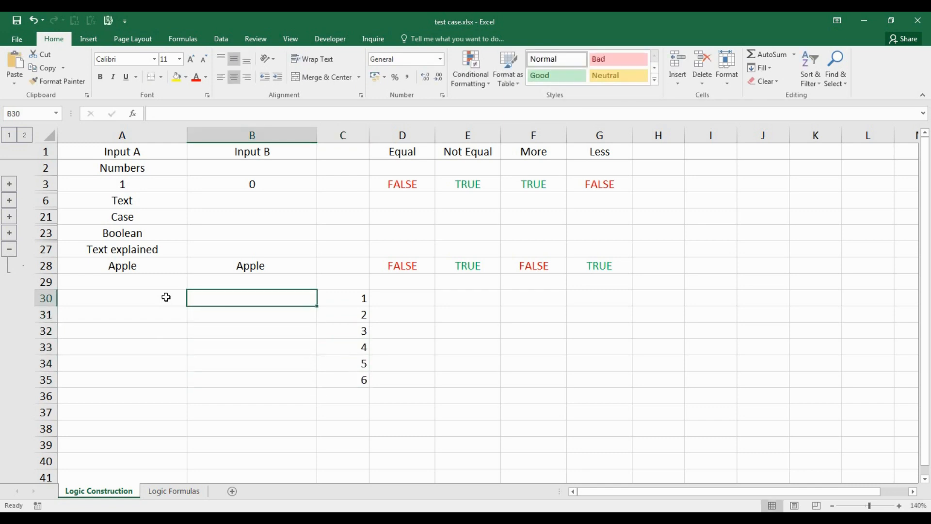
{"action": "left_click", "coordinate": [165, 297]}
{"action": "type", "text": "=mid"}
{"action": "key", "text": "Tab"}
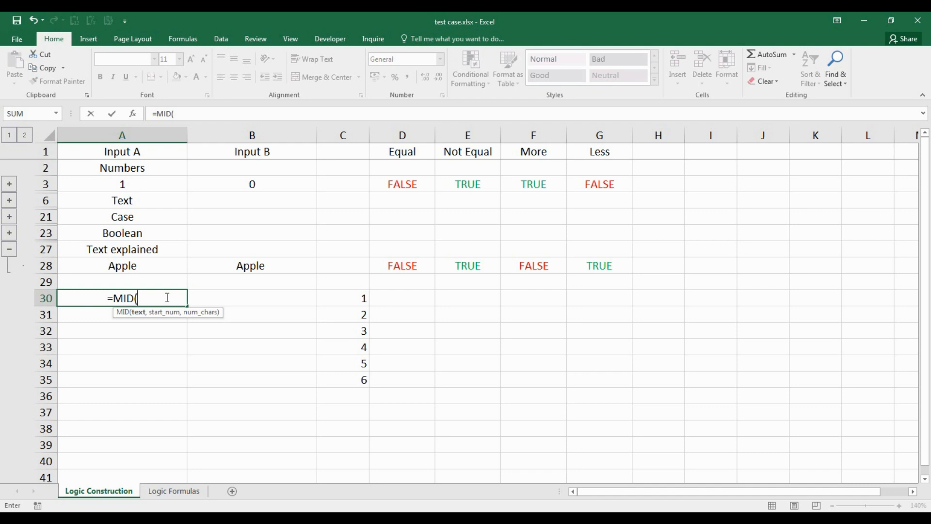
{"action": "left_click", "coordinate": [141, 266]}
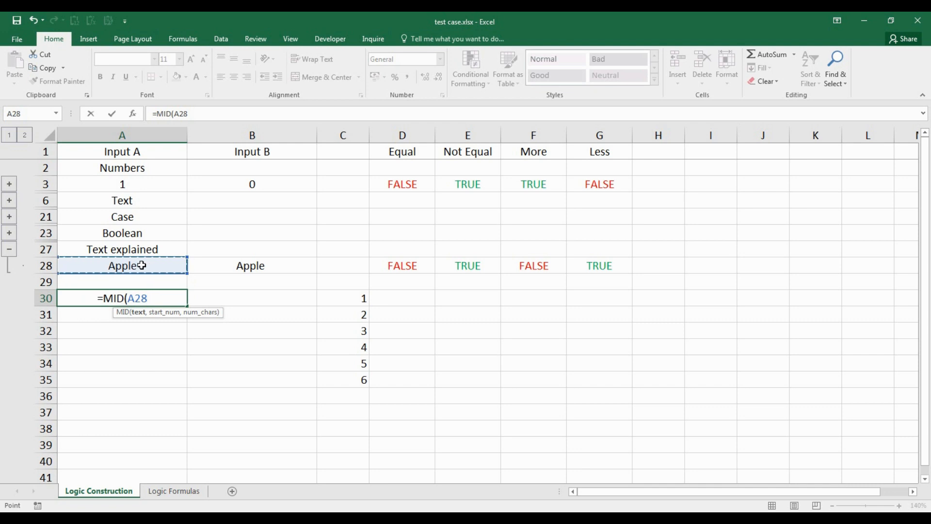
{"action": "key", "text": "F4"}
{"action": "key", "text": "F4"}
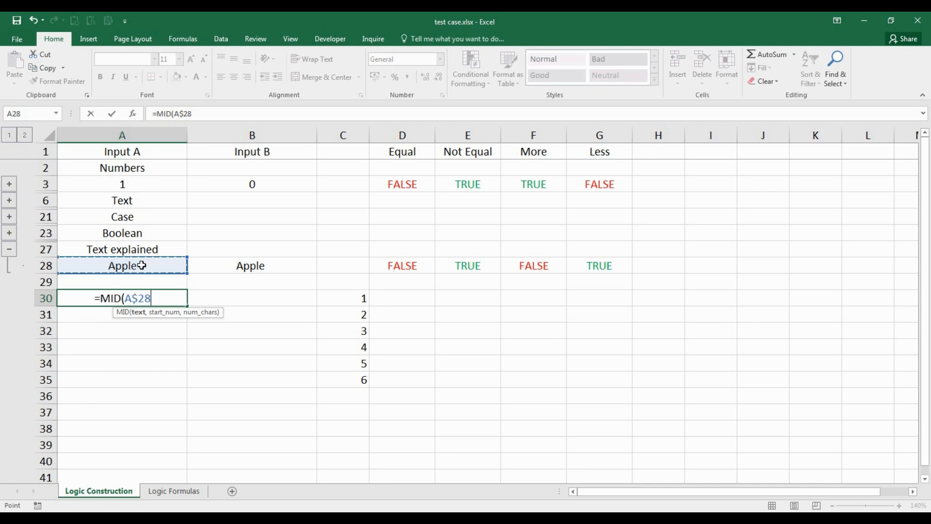
{"action": "type", "text": ","}
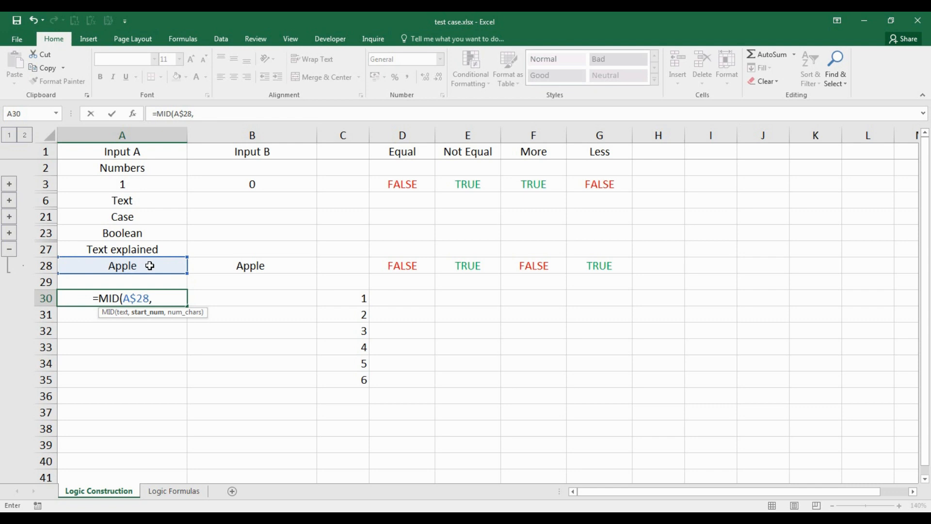
{"action": "left_click", "coordinate": [355, 299]}
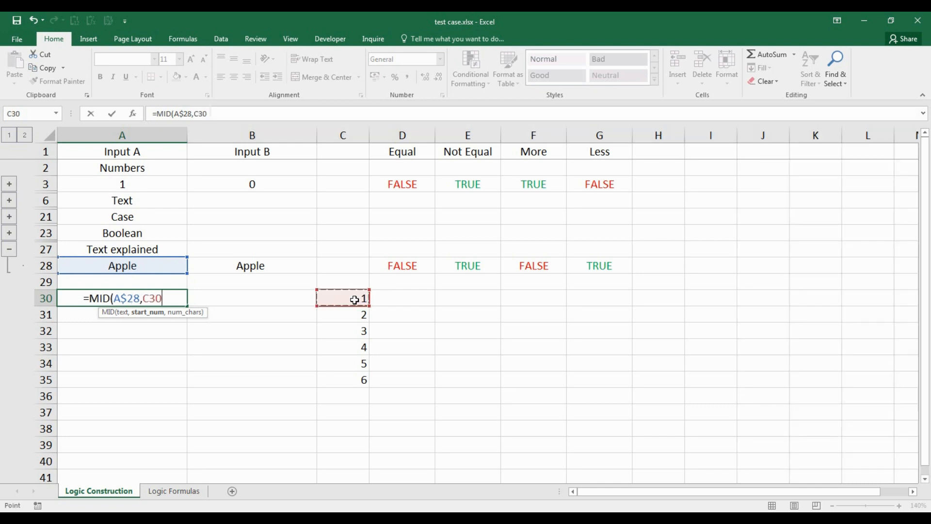
{"action": "key", "text": "F4"}
{"action": "key", "text": "F4"}
{"action": "key", "text": "F4"}
{"action": "type", "text": ","}
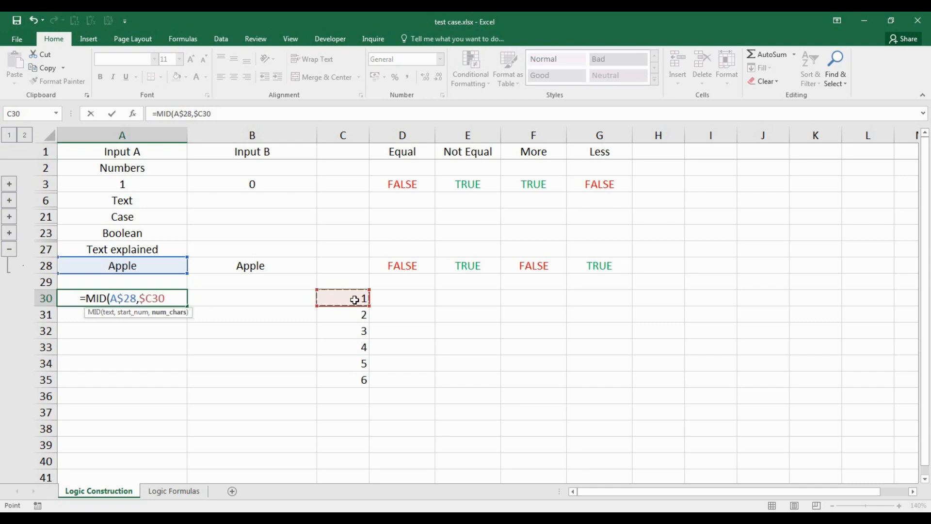
{"action": "type", "text": "1)"}
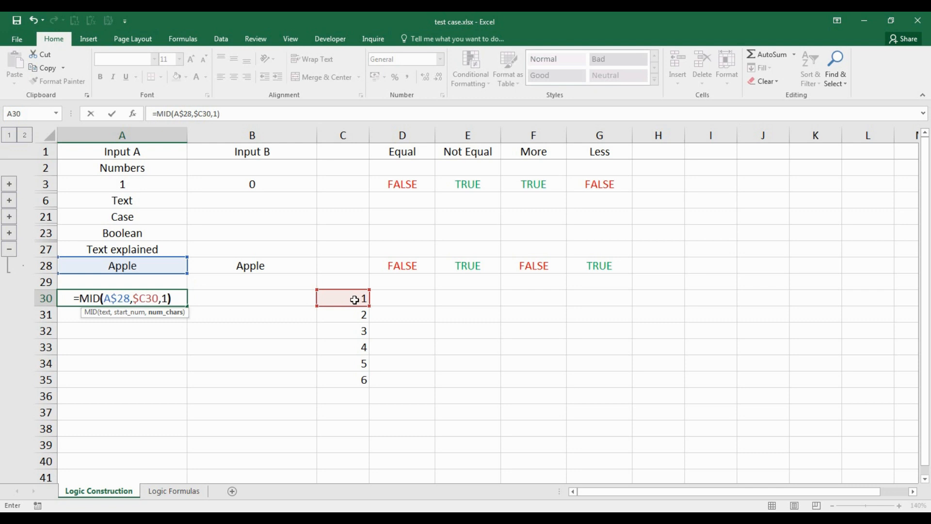
{"action": "key", "text": "Return"}
{"action": "key", "text": "Up"}
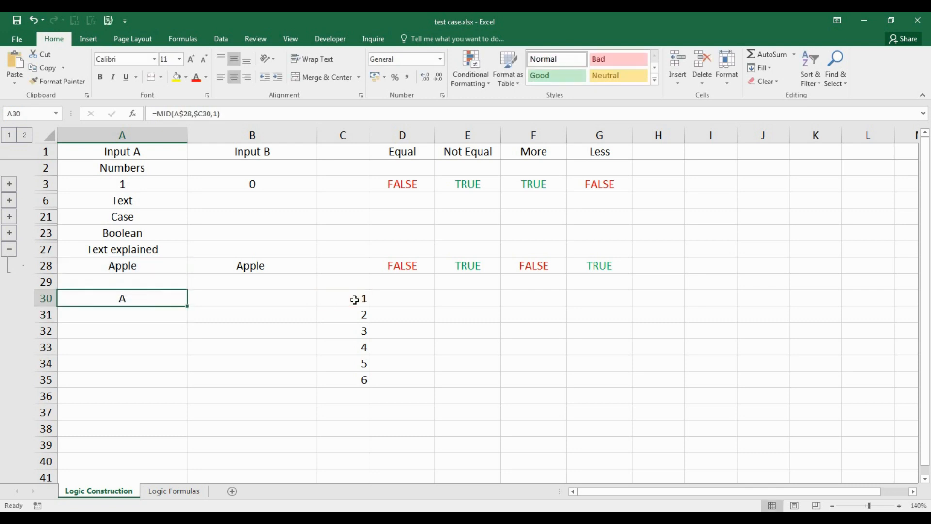
{"action": "left_click_drag", "start_coordinate": [189, 309], "coordinate": [287, 378]}
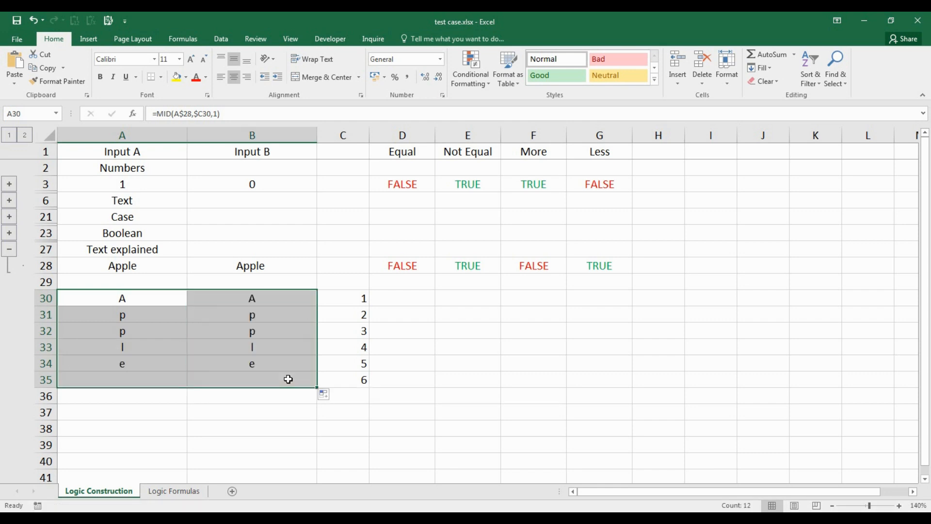
- Enter =CODE(A30) in D30 and fill it across D30:E35 to get each character's code
{"action": "left_click", "coordinate": [415, 291]}
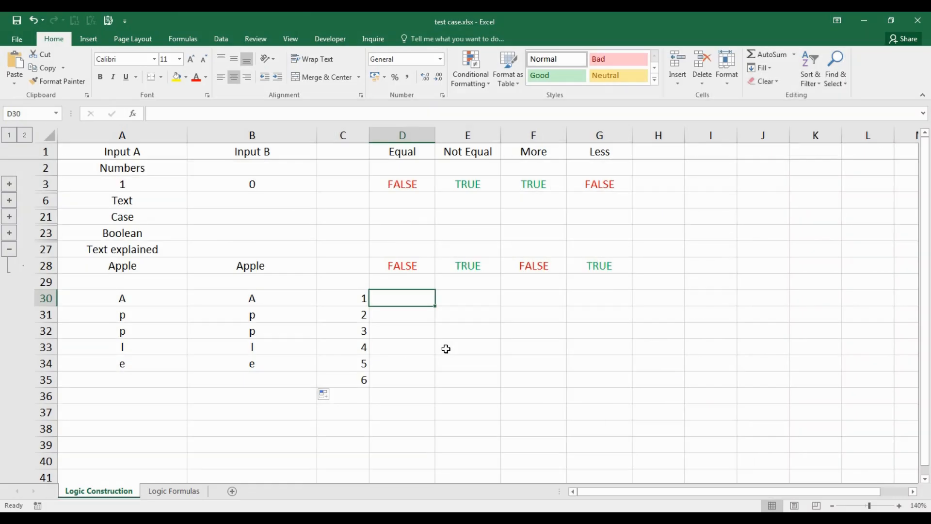
{"action": "type", "text": "=code"}
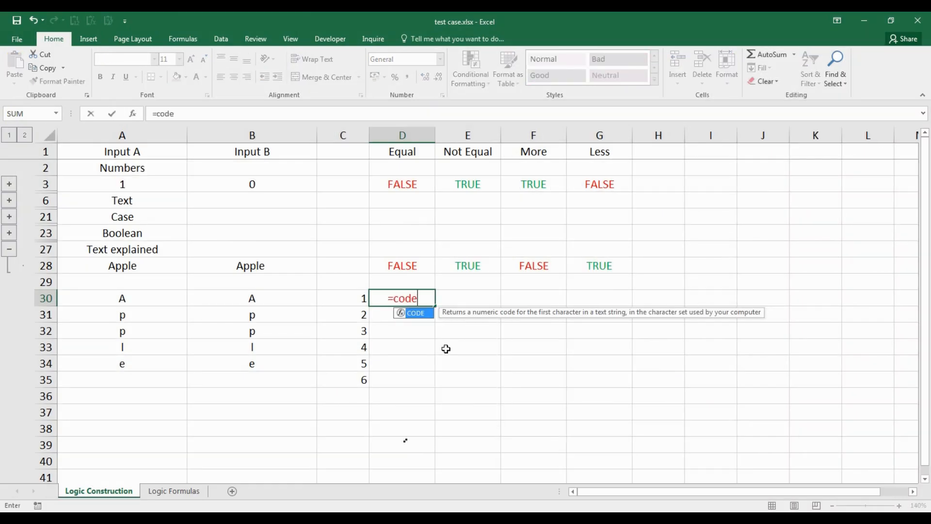
{"action": "key", "text": "Tab"}
{"action": "left_click", "coordinate": [152, 301]}
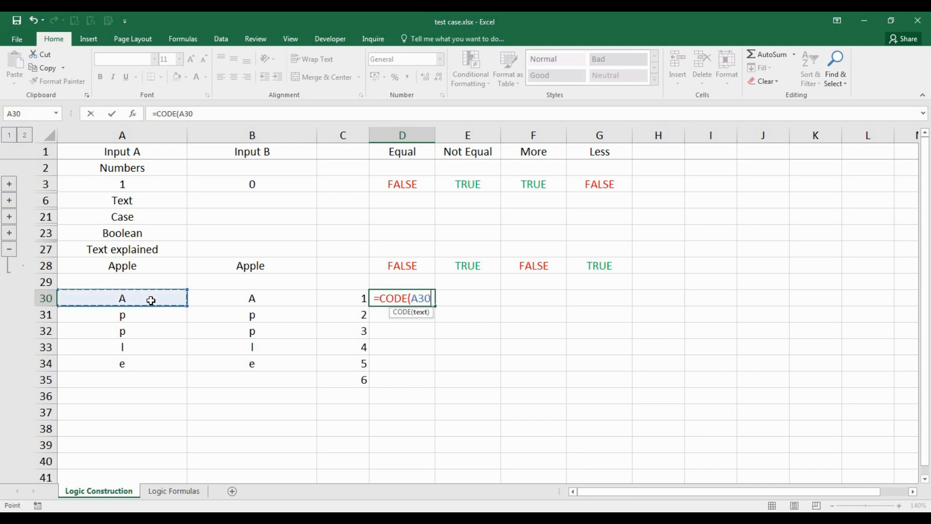
{"action": "key", "text": "Return"}
{"action": "key", "text": "Up"}
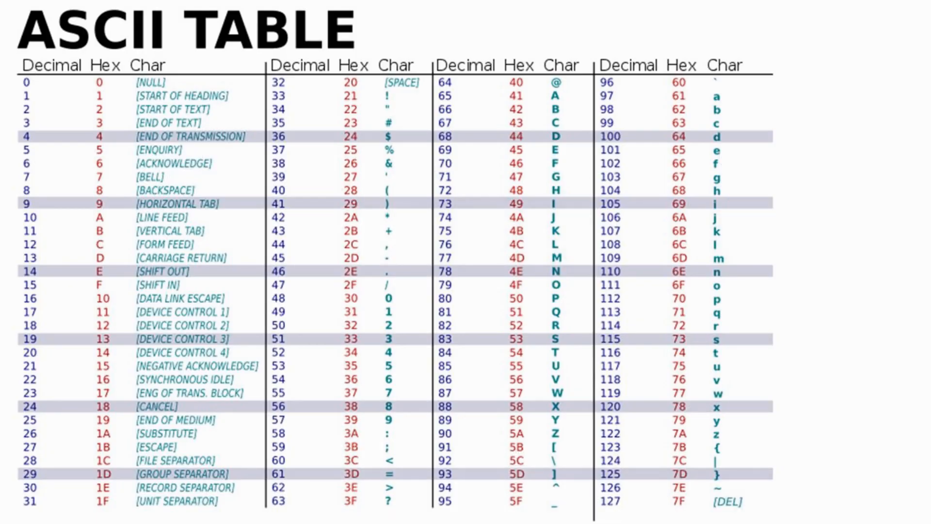
{"action": "left_click_drag", "start_coordinate": [435, 306], "coordinate": [497, 383]}
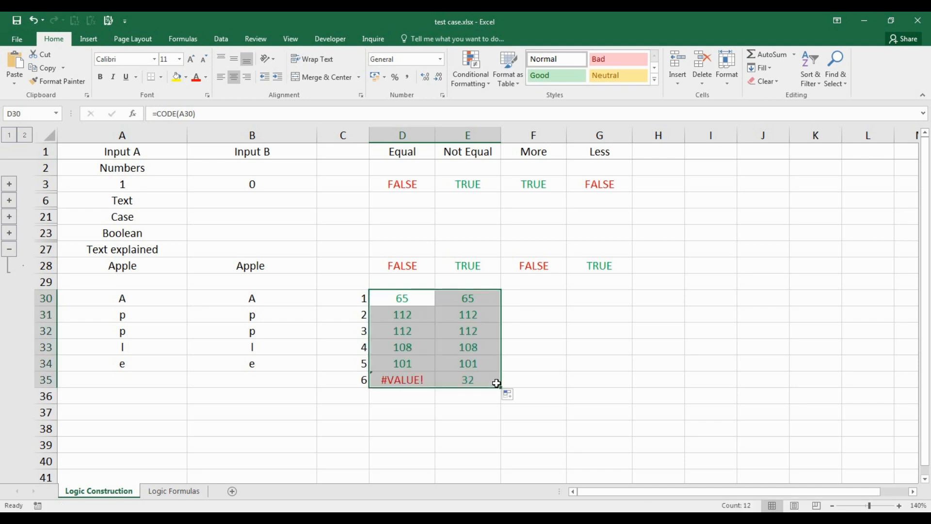
- Examine the character codes in D30:D34, then compare the sixth-character results in D35 and E35
{"action": "left_click", "coordinate": [417, 298]}
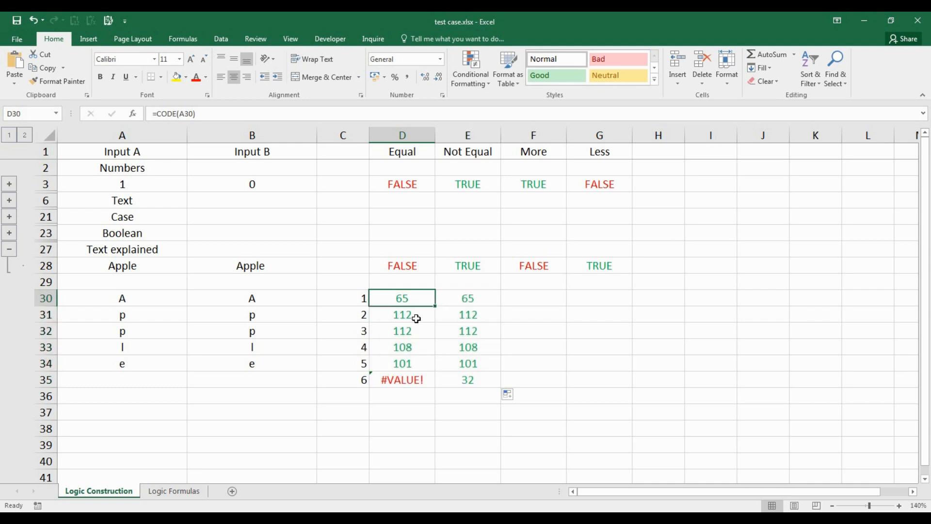
{"action": "left_click", "coordinate": [416, 318]}
{"action": "left_click", "coordinate": [416, 334]}
{"action": "left_click", "coordinate": [416, 353]}
{"action": "left_click", "coordinate": [416, 365]}
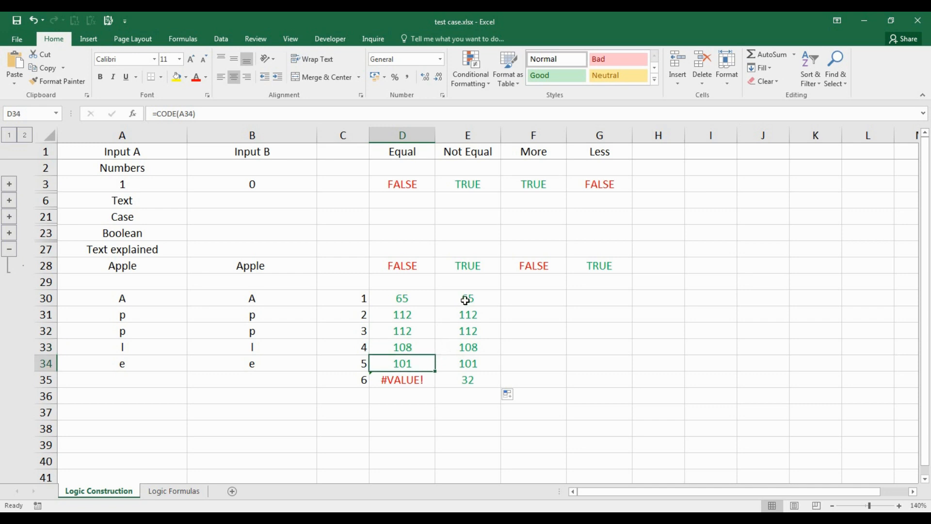
{"action": "left_click", "coordinate": [476, 380]}
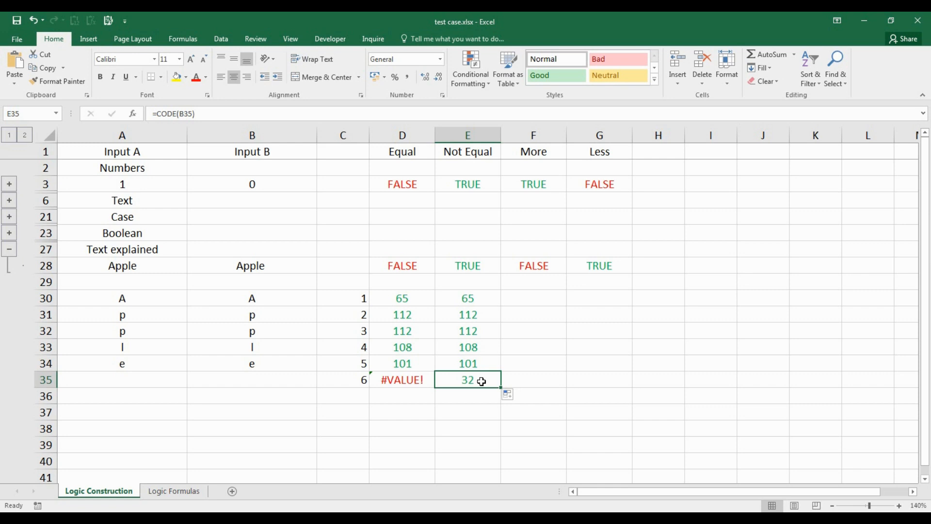
{"action": "left_click", "coordinate": [408, 381]}
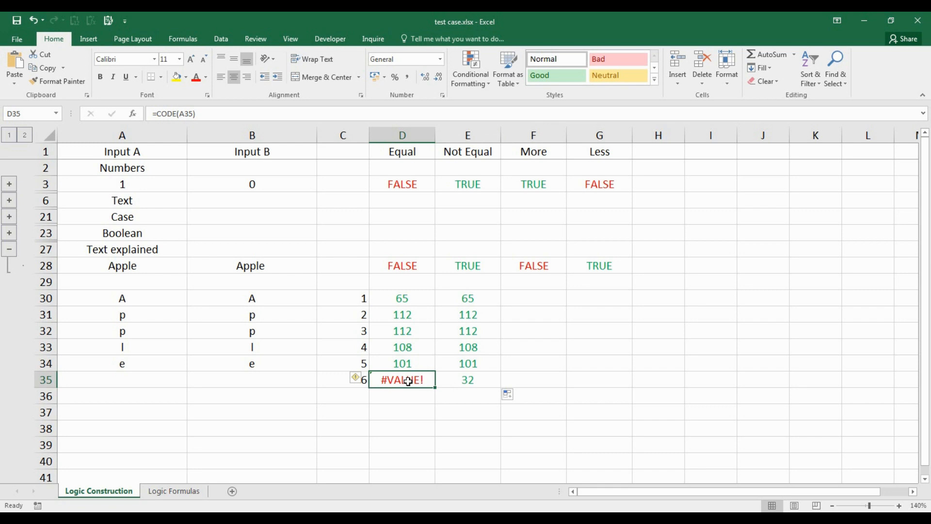
{"action": "left_click", "coordinate": [481, 383]}
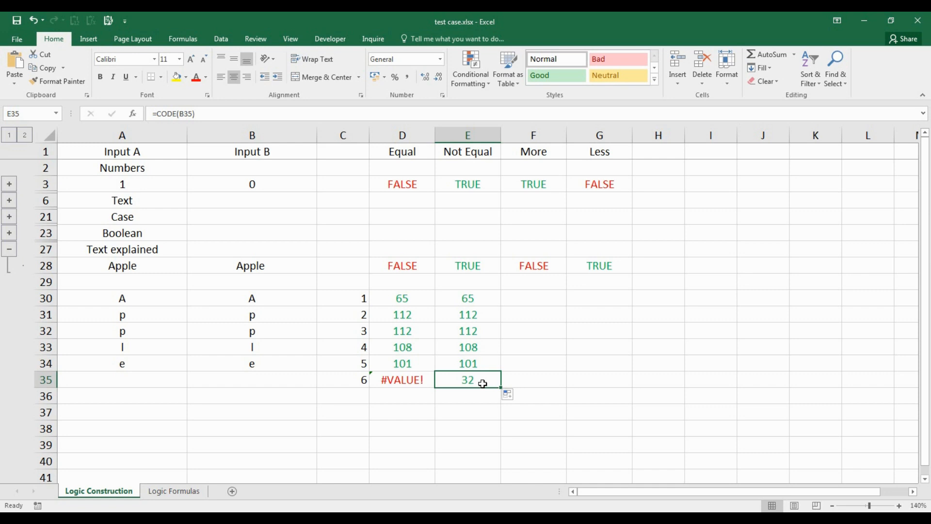
- Compare the text inputs in B28 and A28 with the Less comparison in G28
{"action": "left_click", "coordinate": [288, 262]}
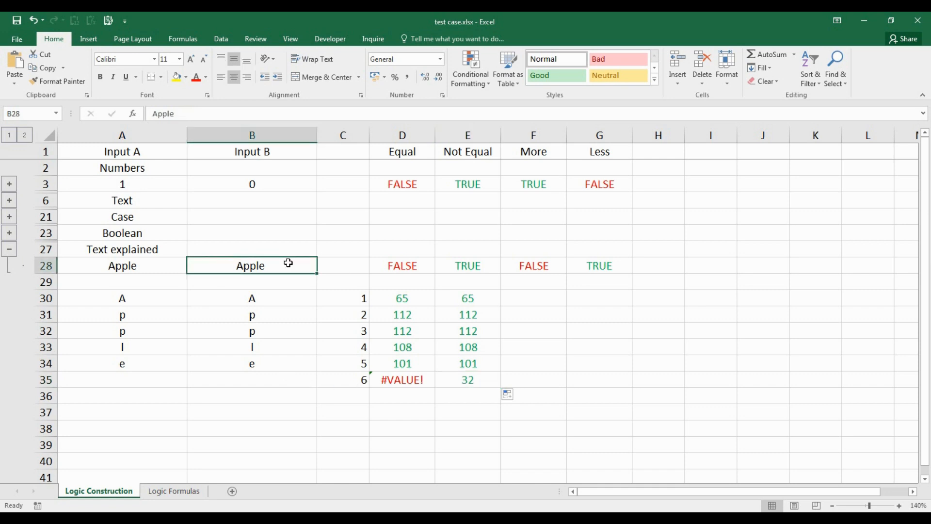
{"action": "left_click", "coordinate": [154, 264]}
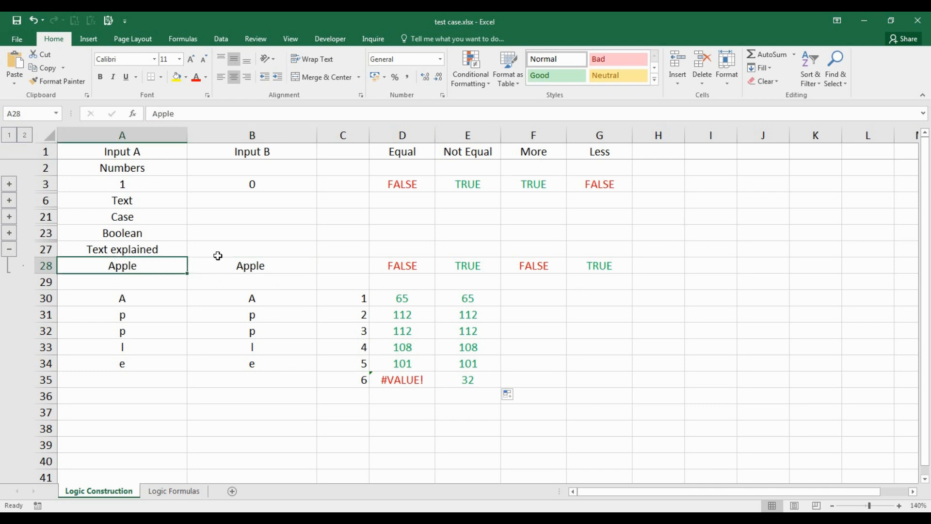
{"action": "left_click", "coordinate": [602, 276]}
{"action": "left_click", "coordinate": [621, 264]}
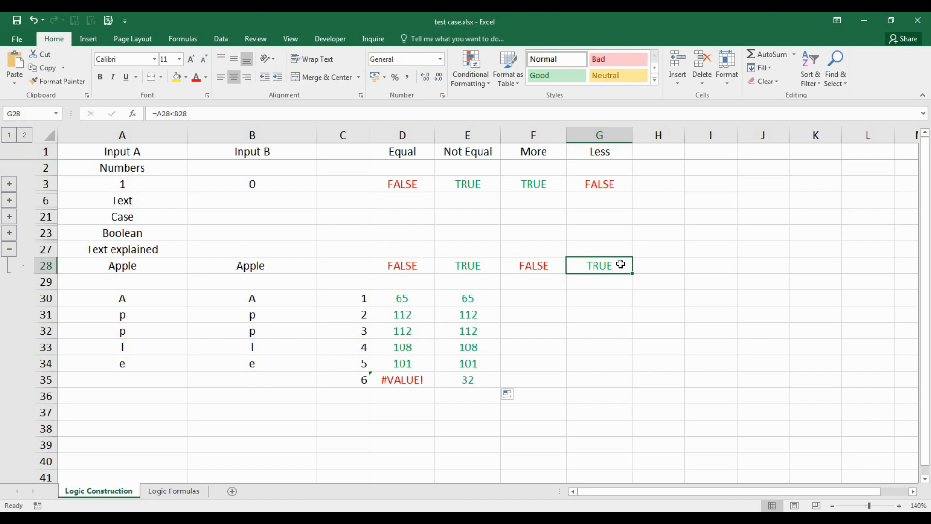